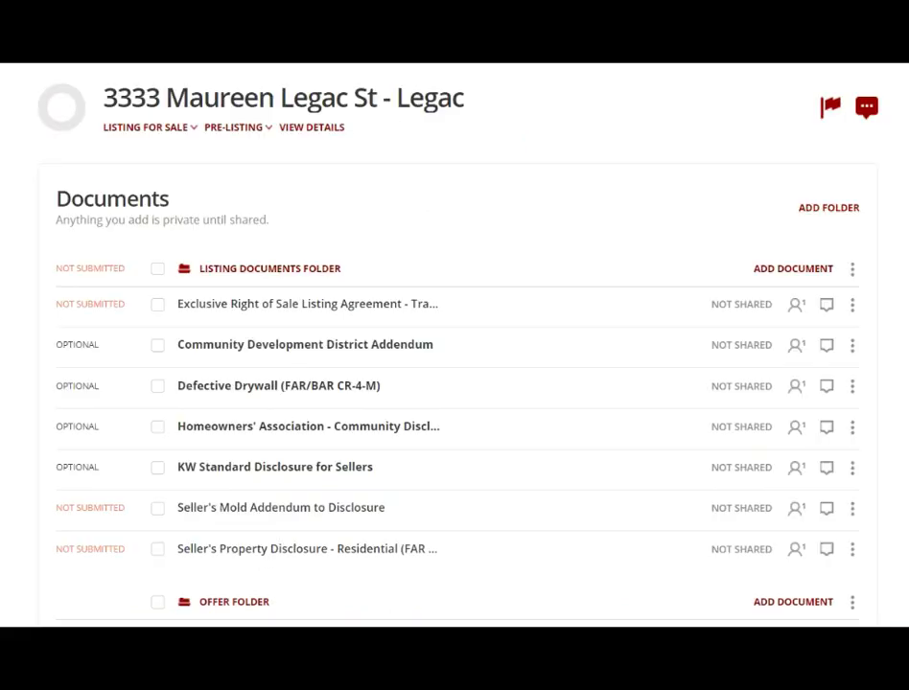
pyautogui.moveTo(278, 387); pyautogui.dragTo(365, 432)
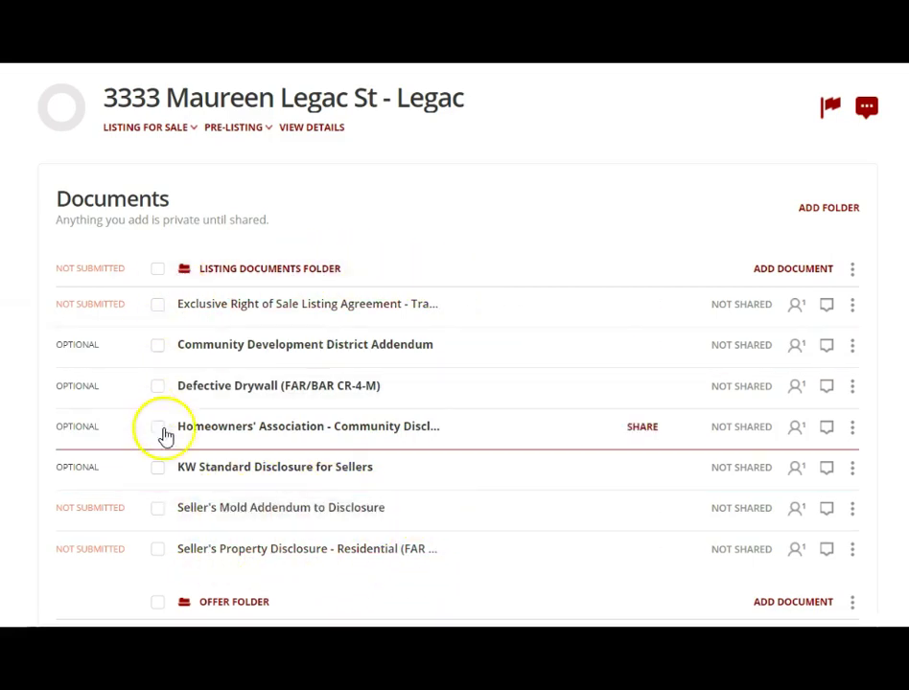
pyautogui.click(296, 430)
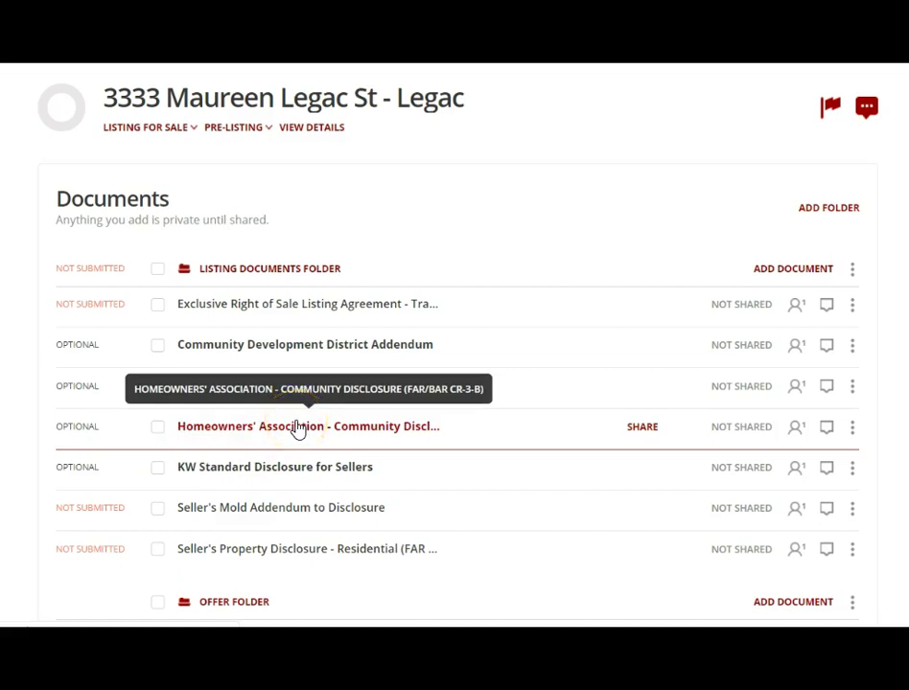
pyautogui.moveTo(296, 431); pyautogui.dragTo(333, 313)
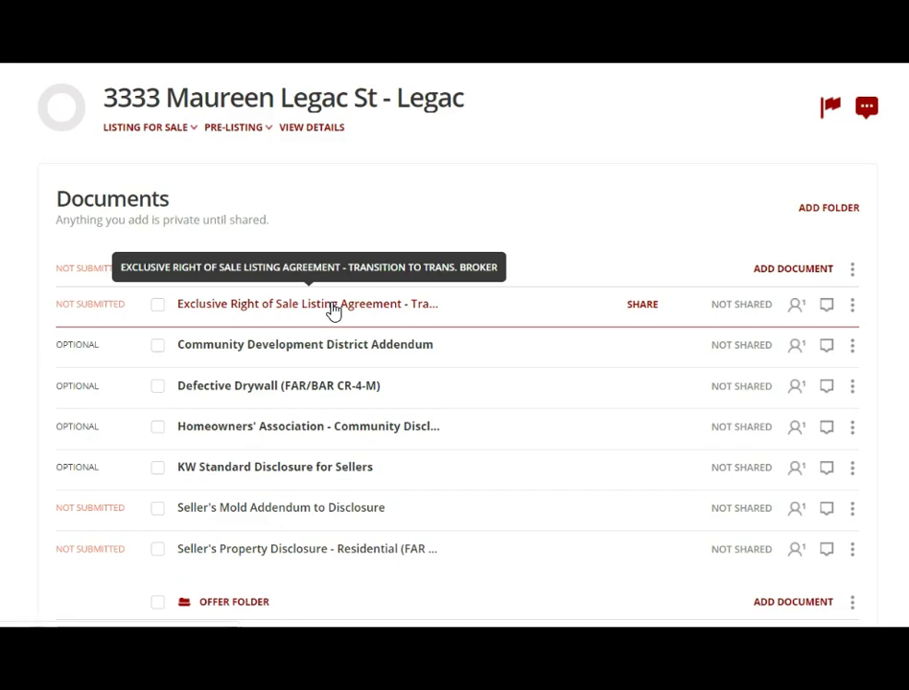
pyautogui.moveTo(333, 311); pyautogui.dragTo(434, 362)
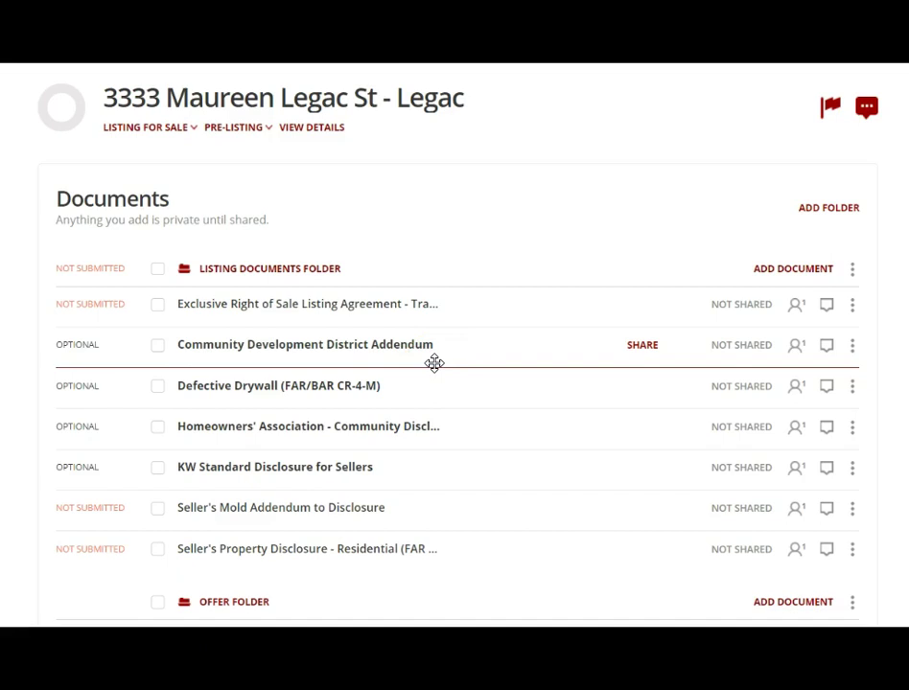
pyautogui.moveTo(435, 363); pyautogui.dragTo(705, 341)
pyautogui.moveTo(314, 540); pyautogui.dragTo(314, 539)
# Step: Open the saved clauses in the Templates area
pyautogui.scroll(3, 878, 196)
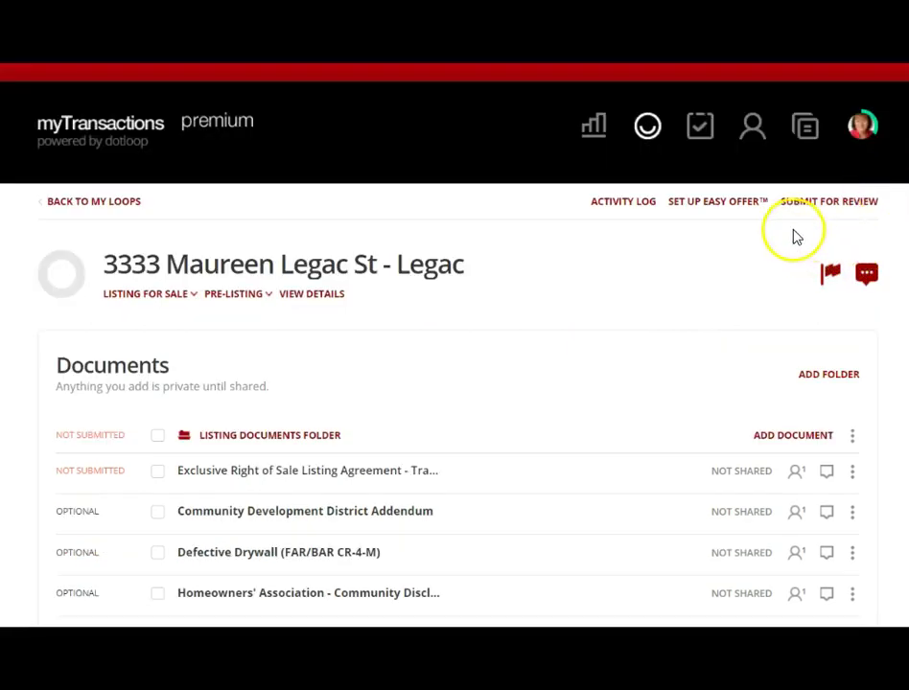
pyautogui.click(861, 128)
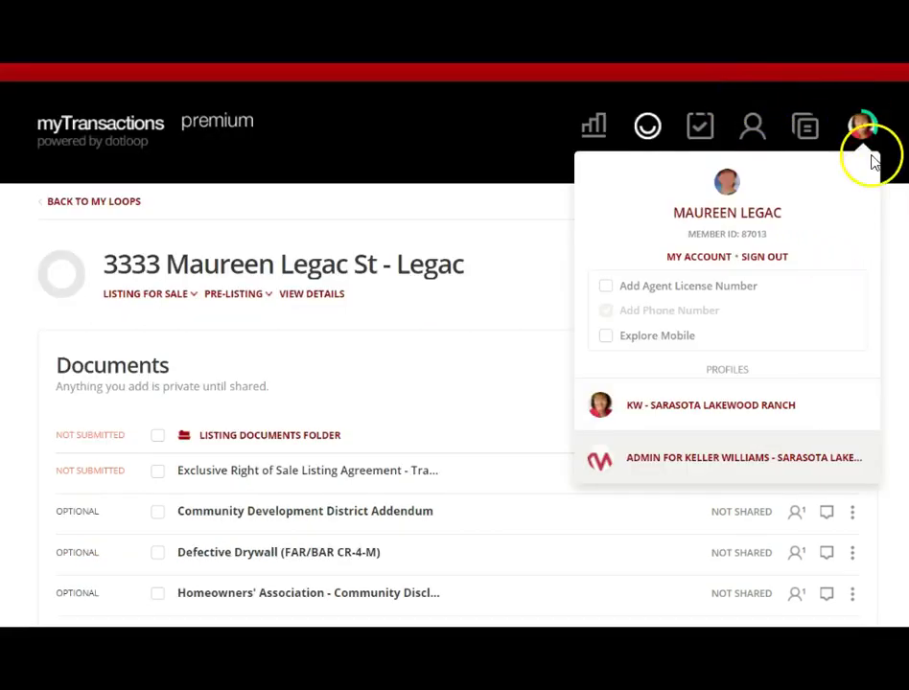
pyautogui.click(805, 125)
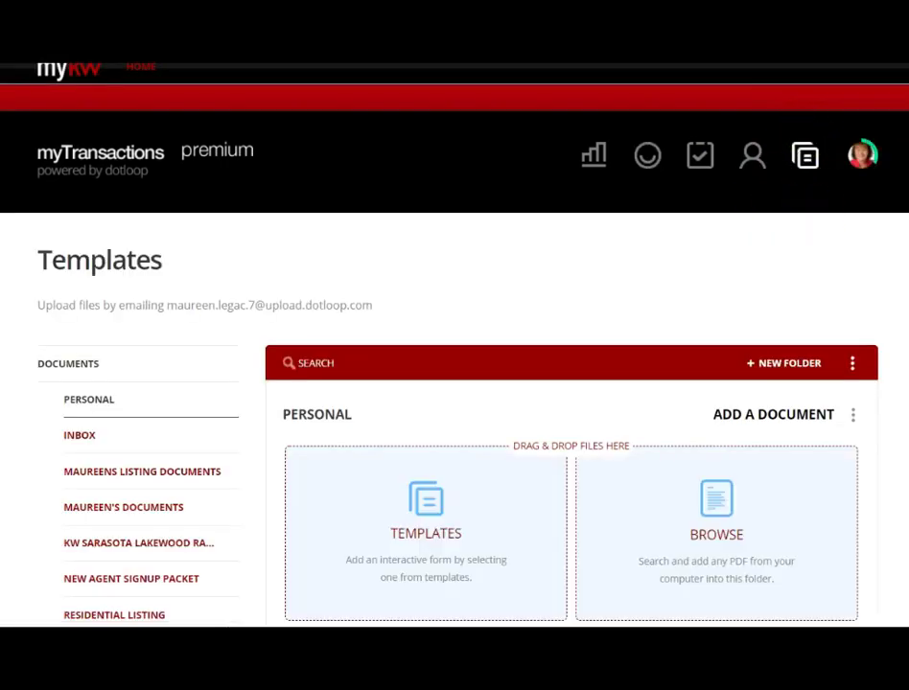
pyautogui.scroll(-3, 454, 383)
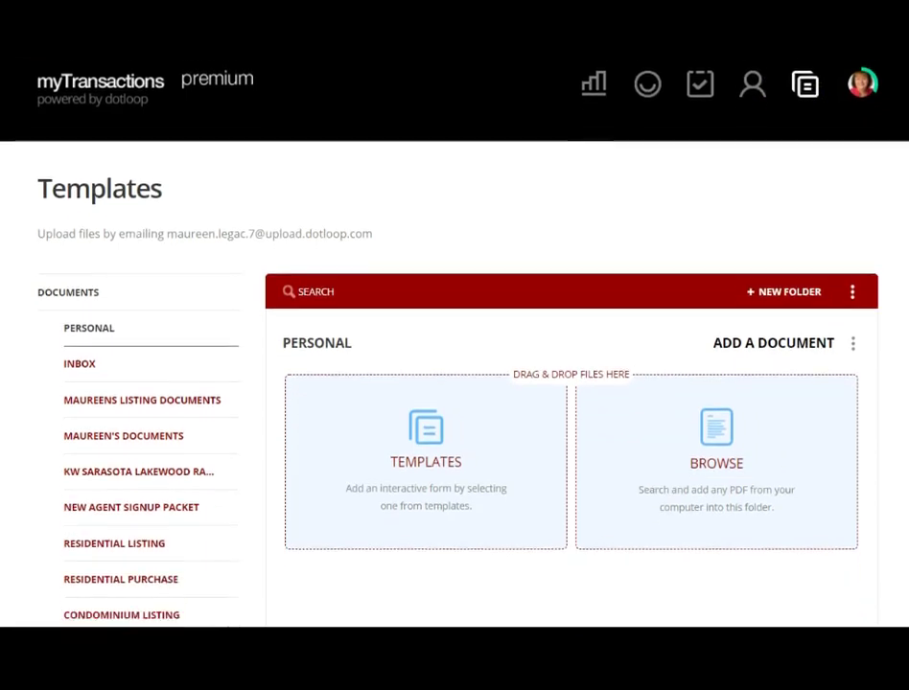
pyautogui.scroll(-5, 255, 505)
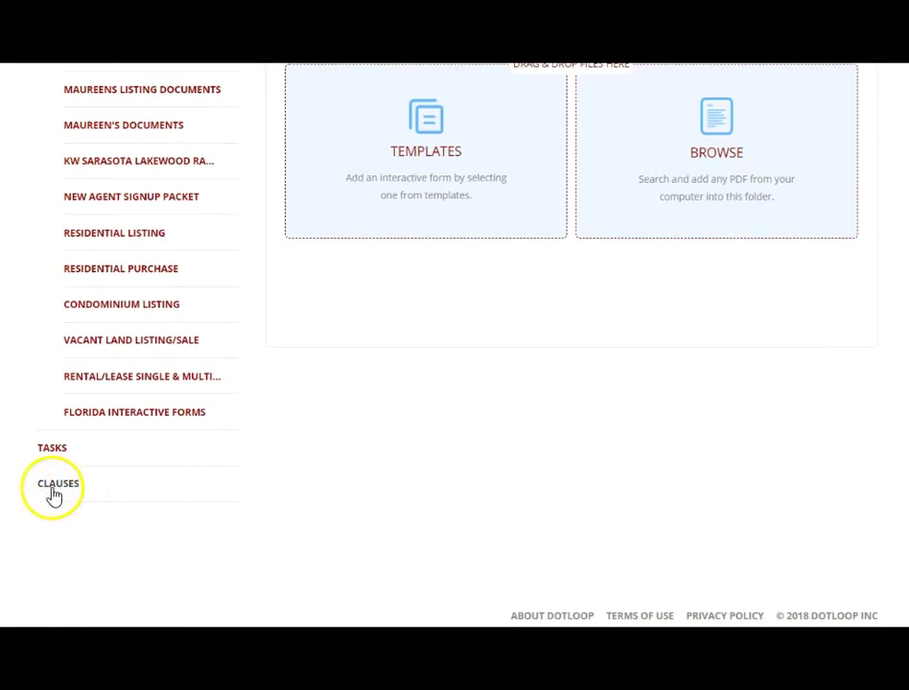
pyautogui.click(60, 494)
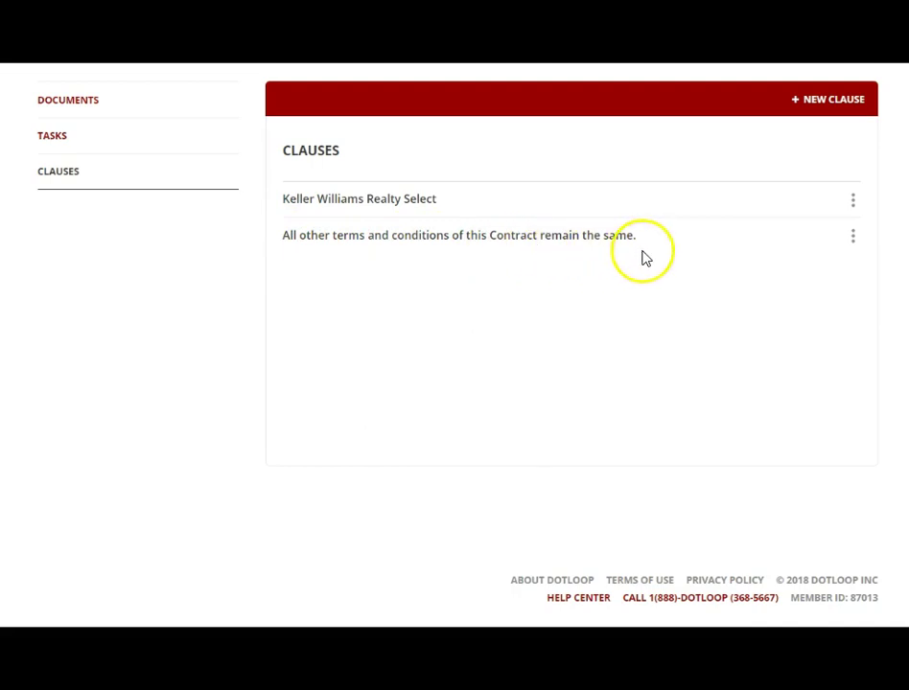
# Step: Add a new clause reading "Refrigerator, Dishwasher, Range, Microwave, Washer, Dryer"
pyautogui.click(823, 99)
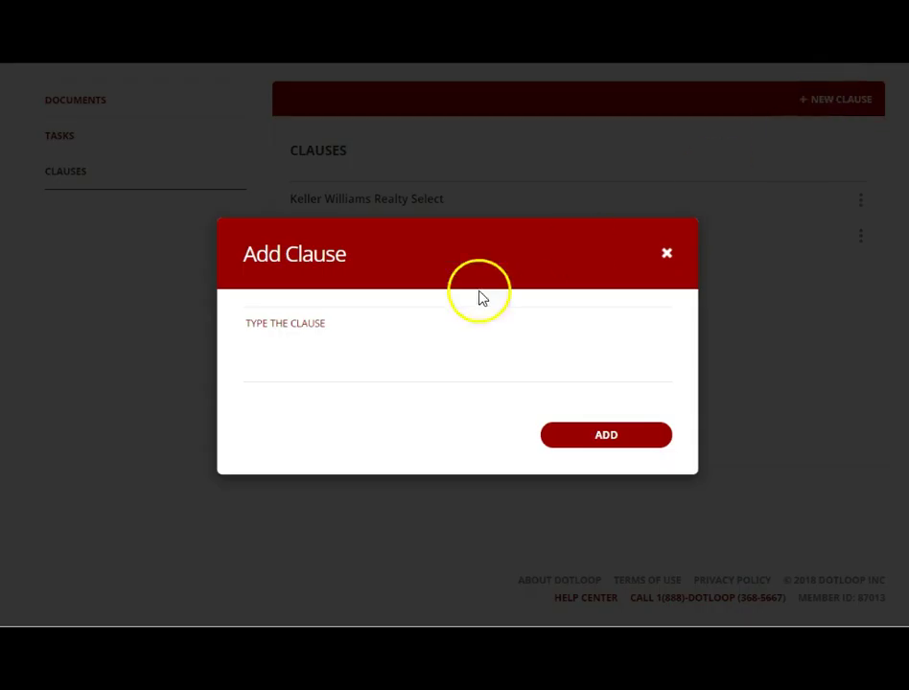
pyautogui.click(279, 329)
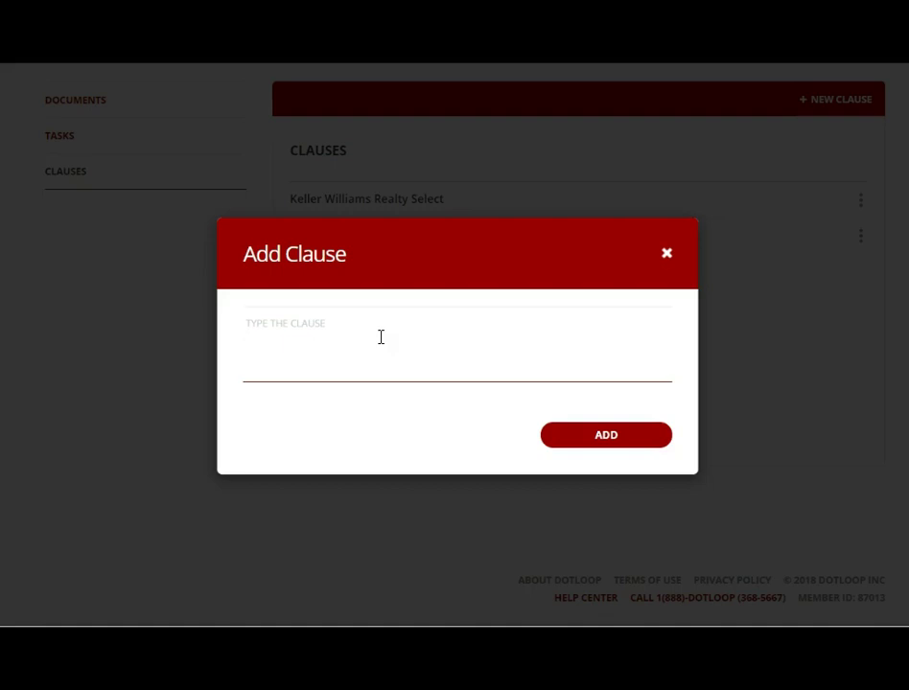
pyautogui.write('R')
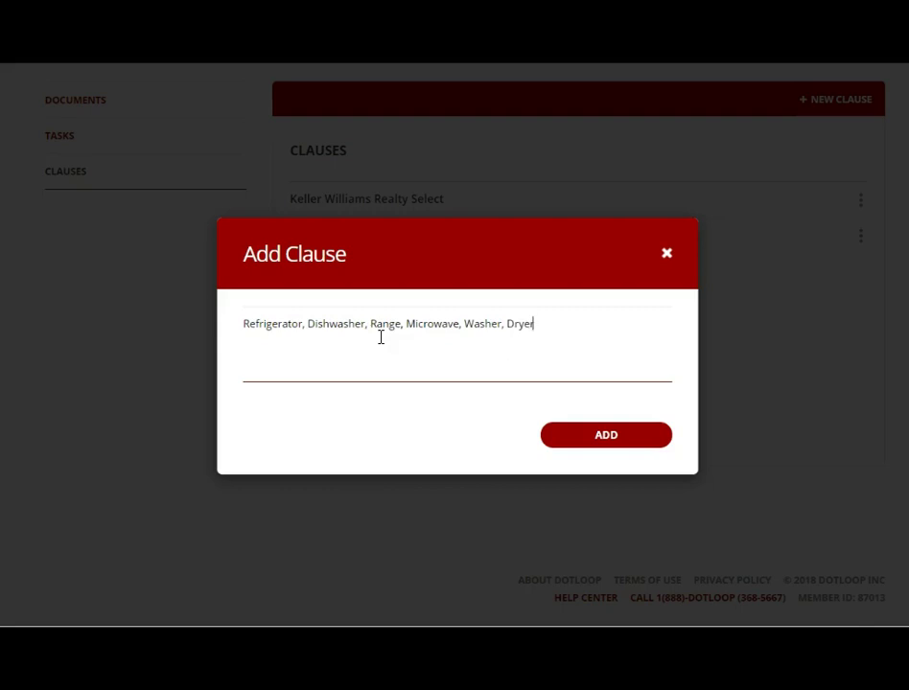
pyautogui.click(596, 443)
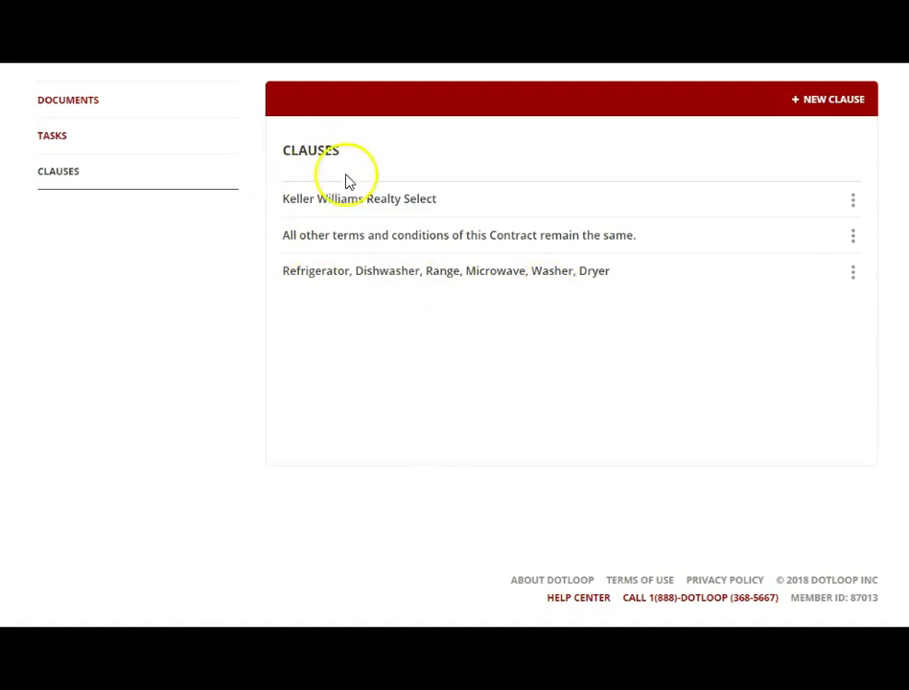
# Step: Return to the listing's loop and open the Exclusive Right of Sale Listing Agreement from the Listing Documents Folder
pyautogui.scroll(3, 454, 346)
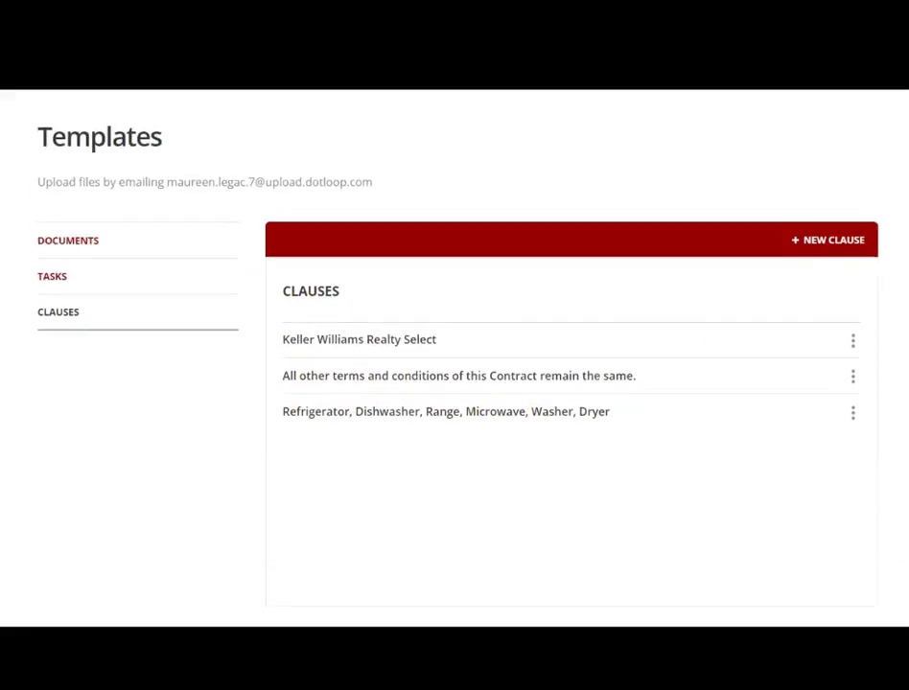
pyautogui.scroll(1, 454, 345)
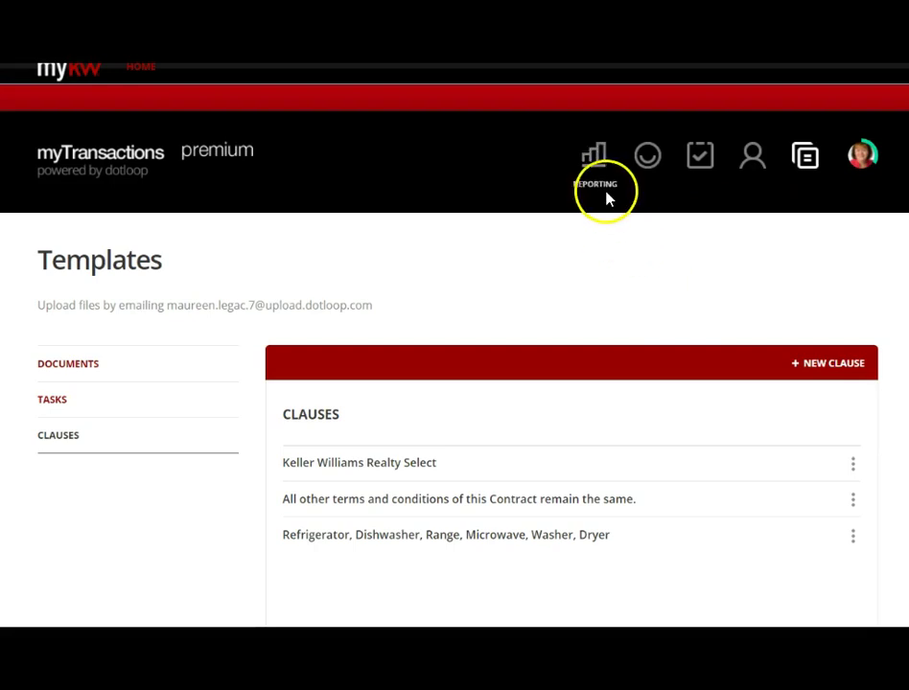
pyautogui.click(648, 159)
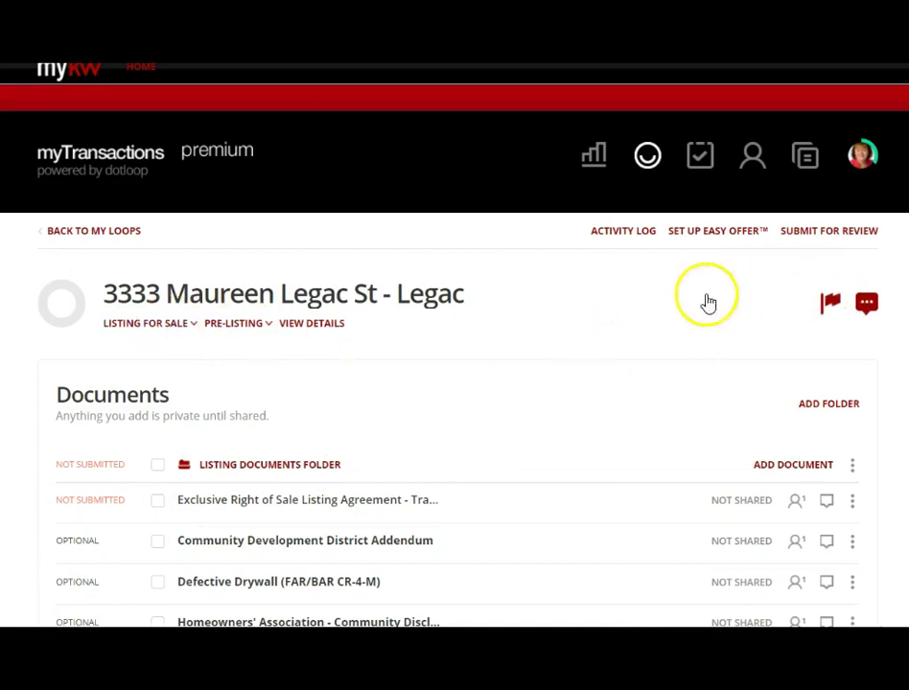
pyautogui.scroll(-3, 454, 383)
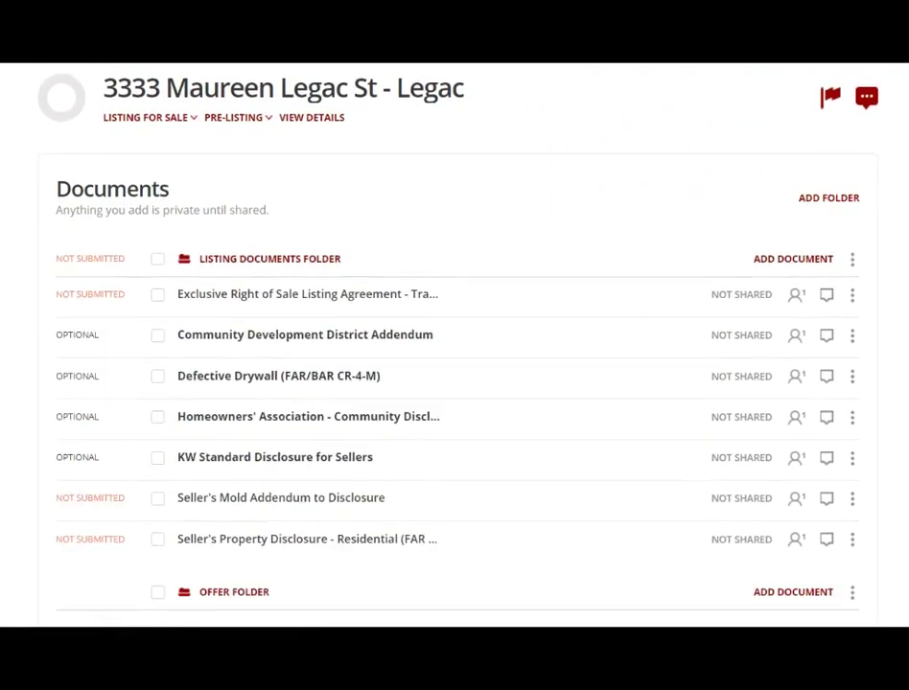
pyautogui.click(367, 303)
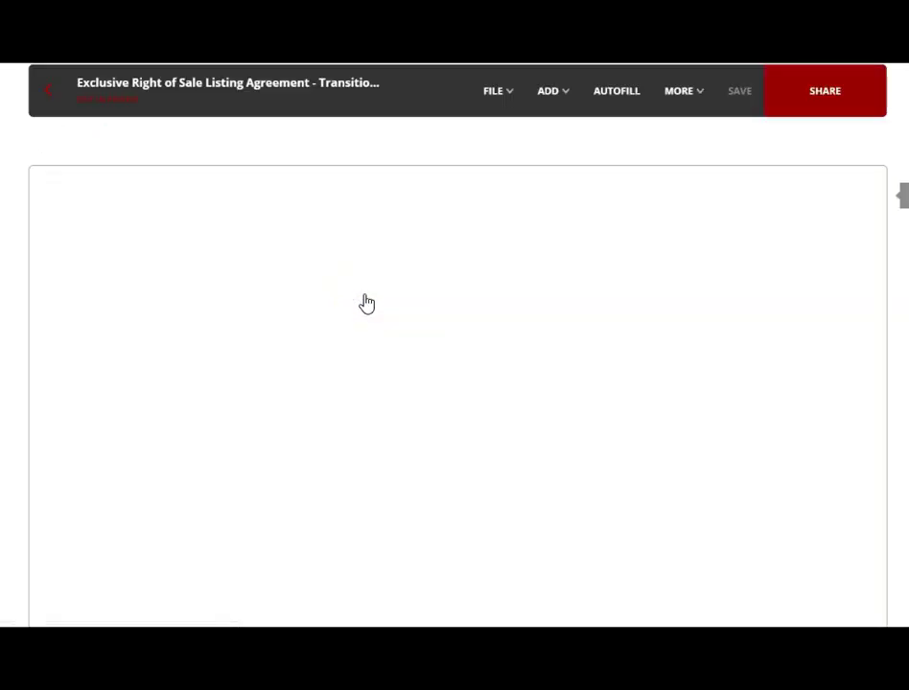
# Step: Put the cursor in the "Personal Property, including appliances" field on line 17 of the listing agreement
pyautogui.scroll(-4, 447, 293)
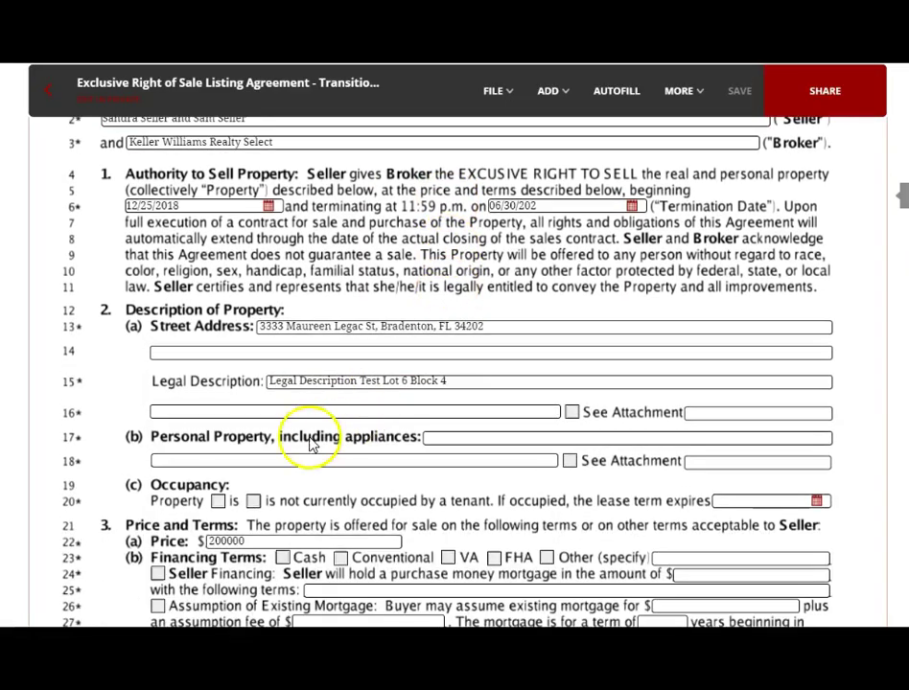
pyautogui.click(450, 438)
pyautogui.scroll(-2, 450, 437)
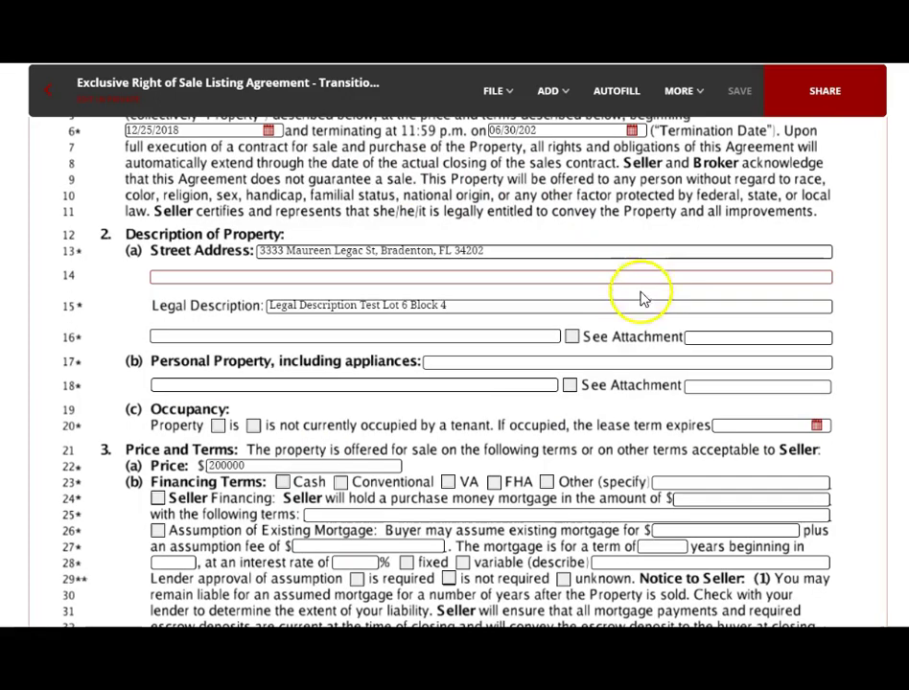
pyautogui.click(469, 364)
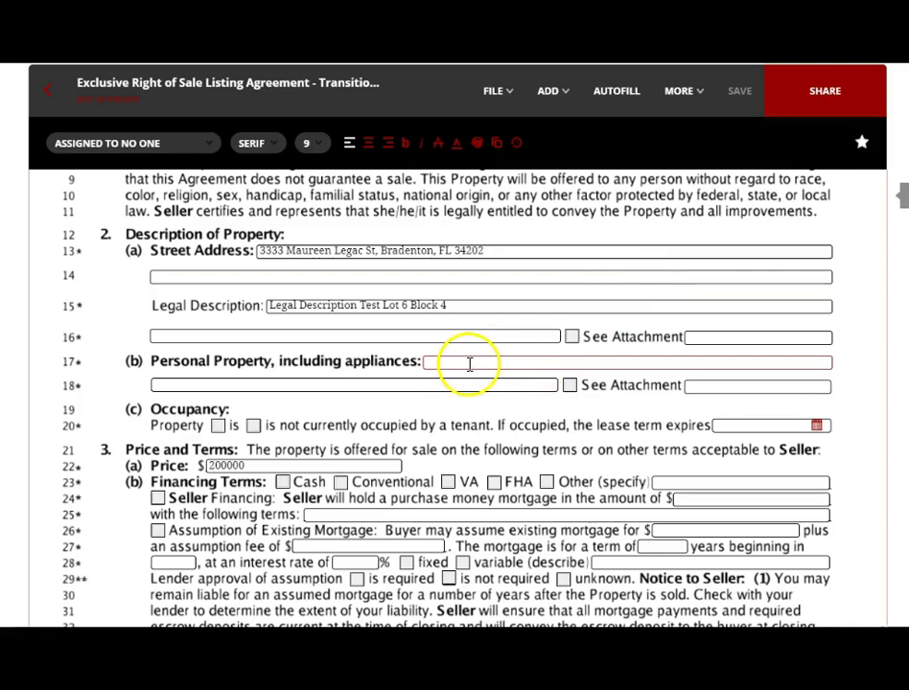
pyautogui.write('Ref')
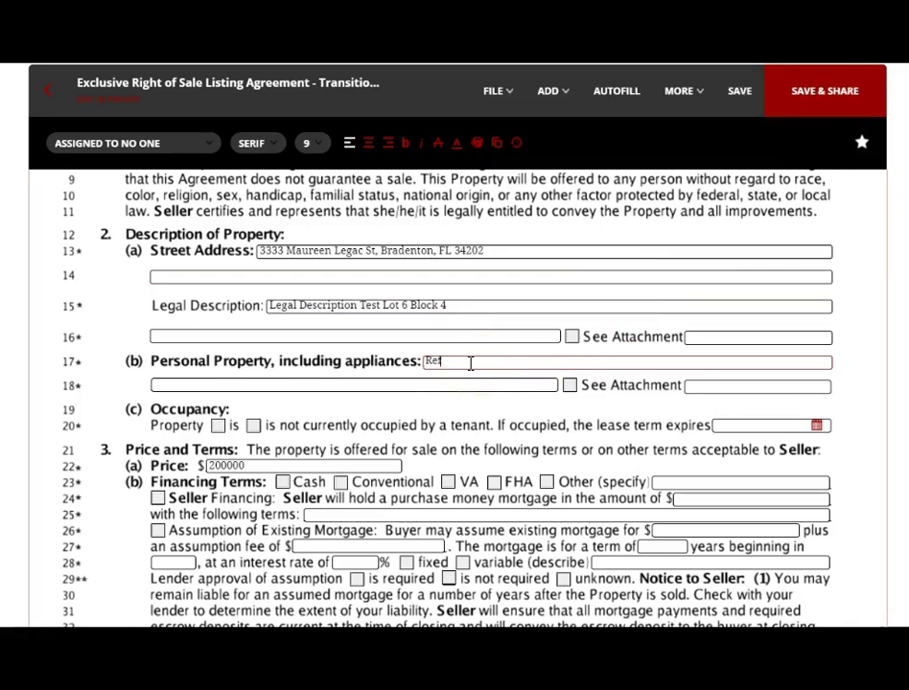
pyautogui.press('BackSpace')
pyautogui.press('BackSpace')
pyautogui.press('BackSpace')
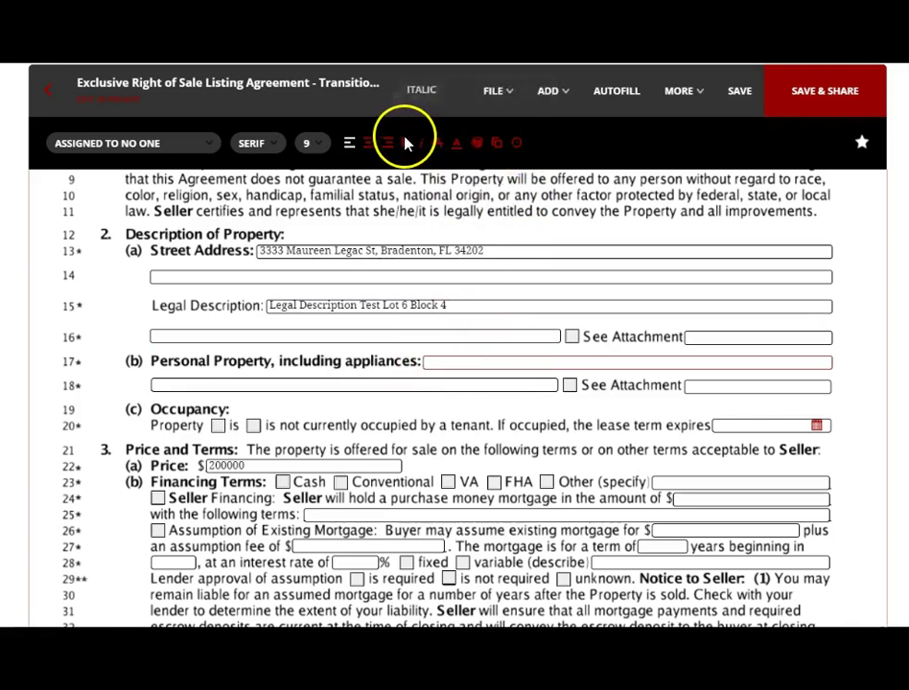
# Step: Insert the saved clause "Refrigerator, Dishwasher, Range, Microwave, Washer, Dryer" into the personal property field
pyautogui.click(496, 147)
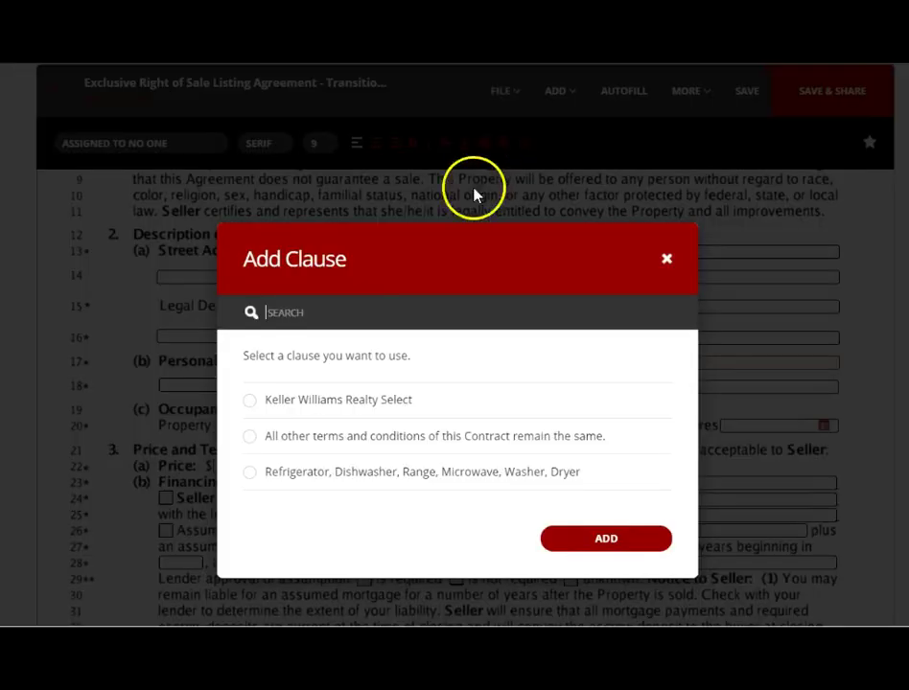
pyautogui.click(249, 471)
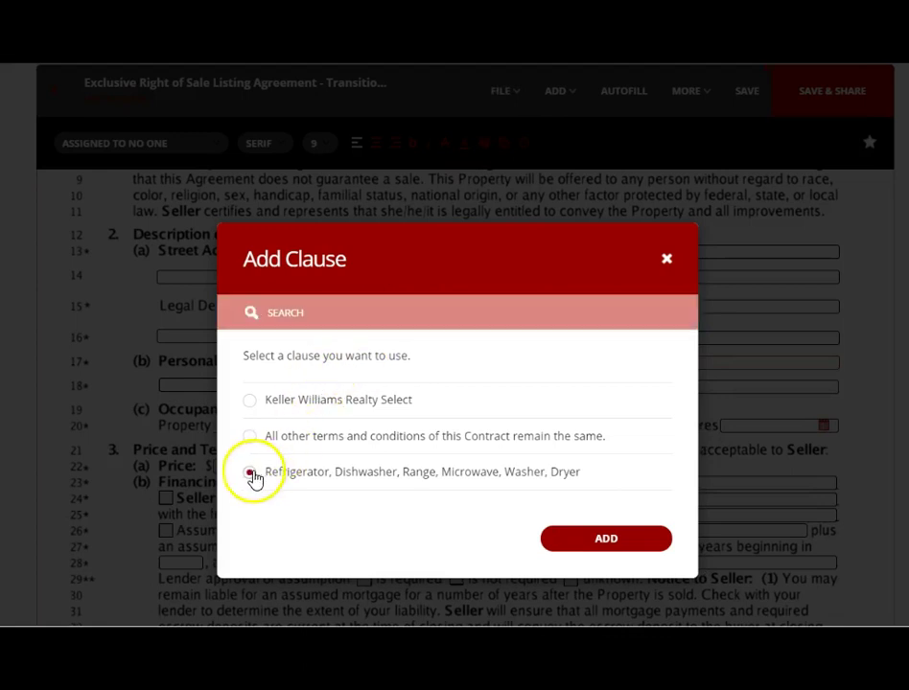
pyautogui.click(617, 540)
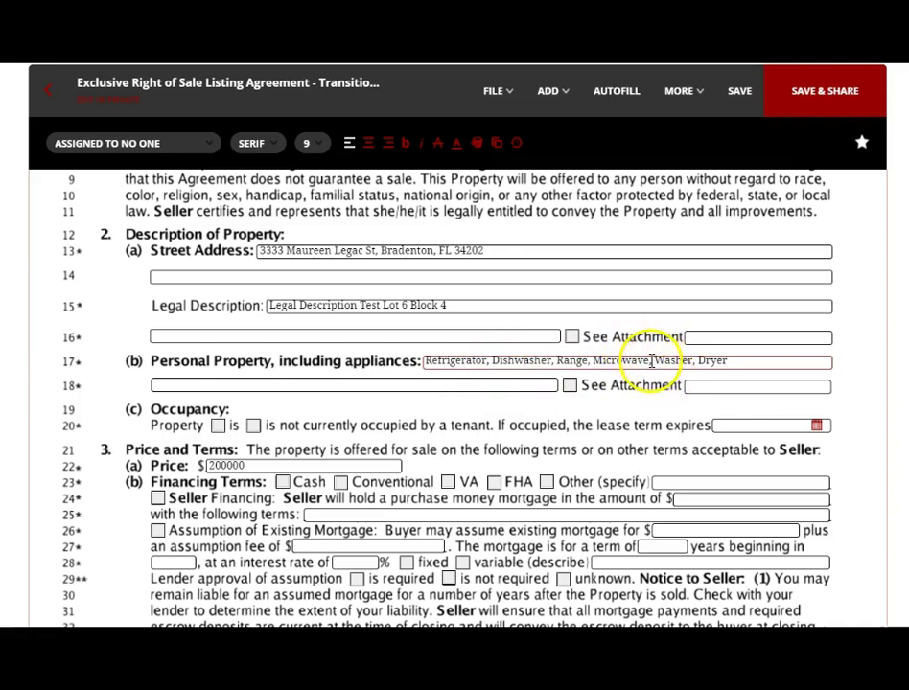
# Step: Remove "Microwave" and its extra comma from the inserted appliance list on line 17
pyautogui.moveTo(651, 360); pyautogui.dragTo(591, 361)
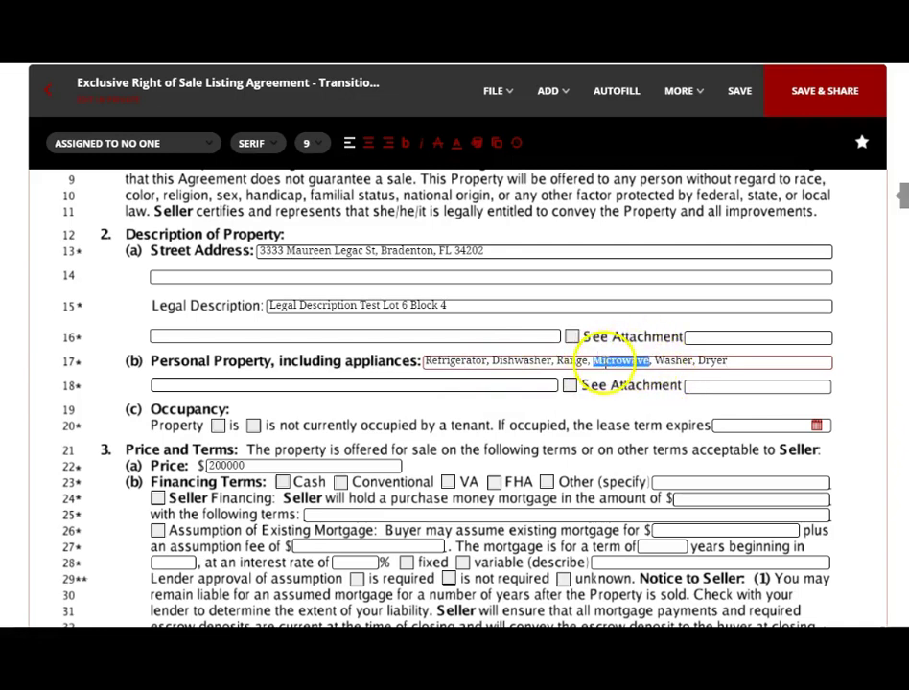
pyautogui.press('BackSpace')
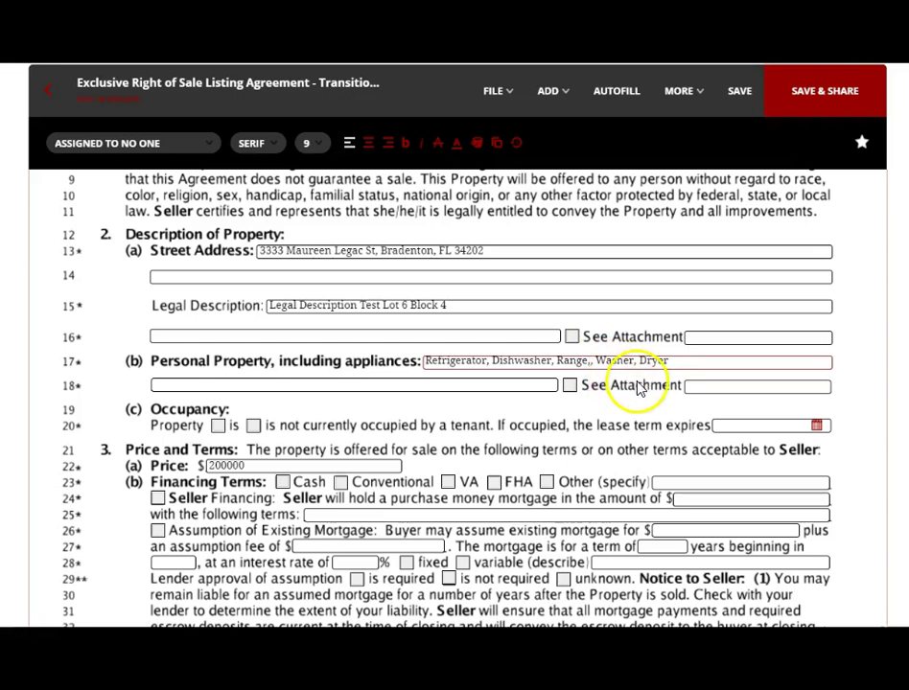
pyautogui.press('BackSpace')
pyautogui.write(',')
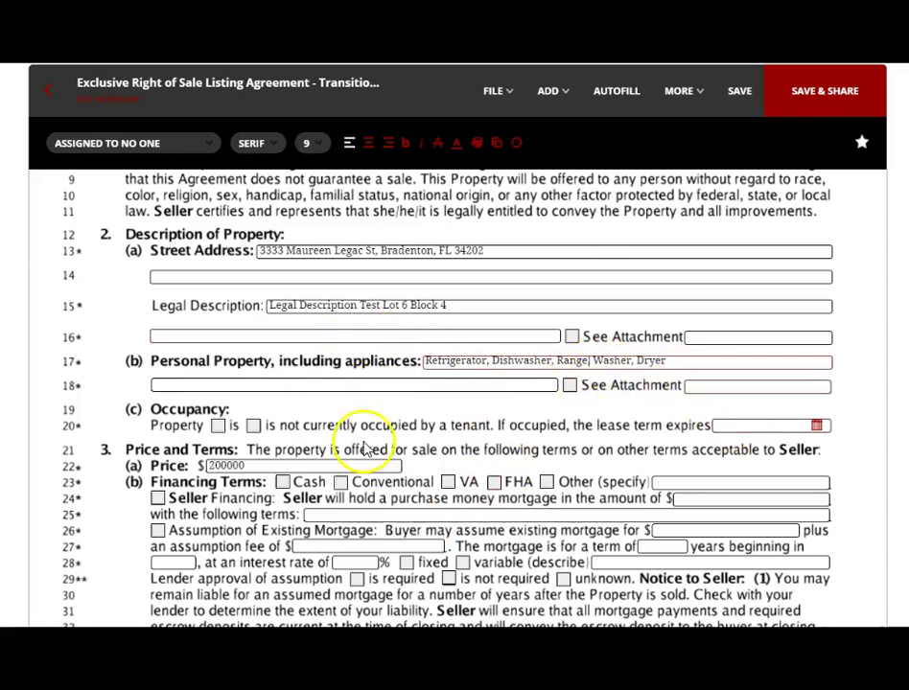
pyautogui.press('BackSpace')
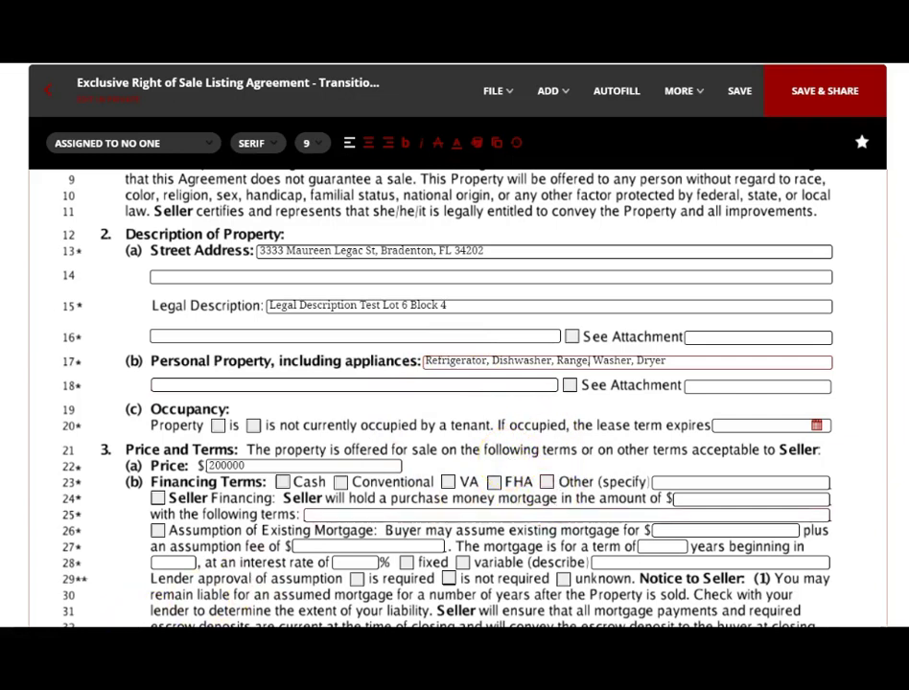
# Step: Leave the listing agreement and add the PDFs "Seller Net Proceeds" and "Showing Time Instructions" from the computer to the Listing Documents Folder
pyautogui.click(48, 96)
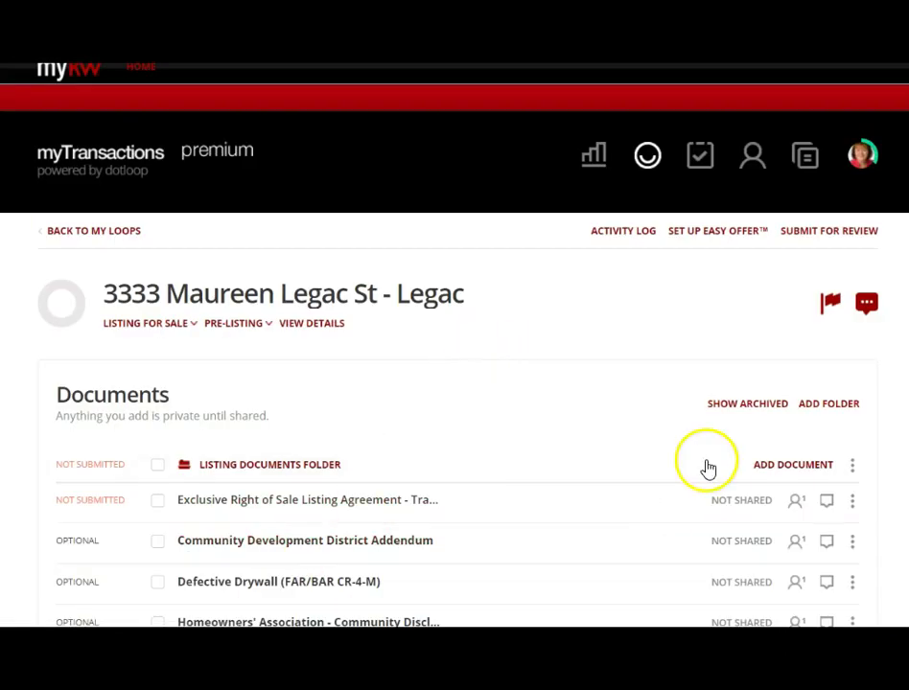
pyautogui.click(783, 468)
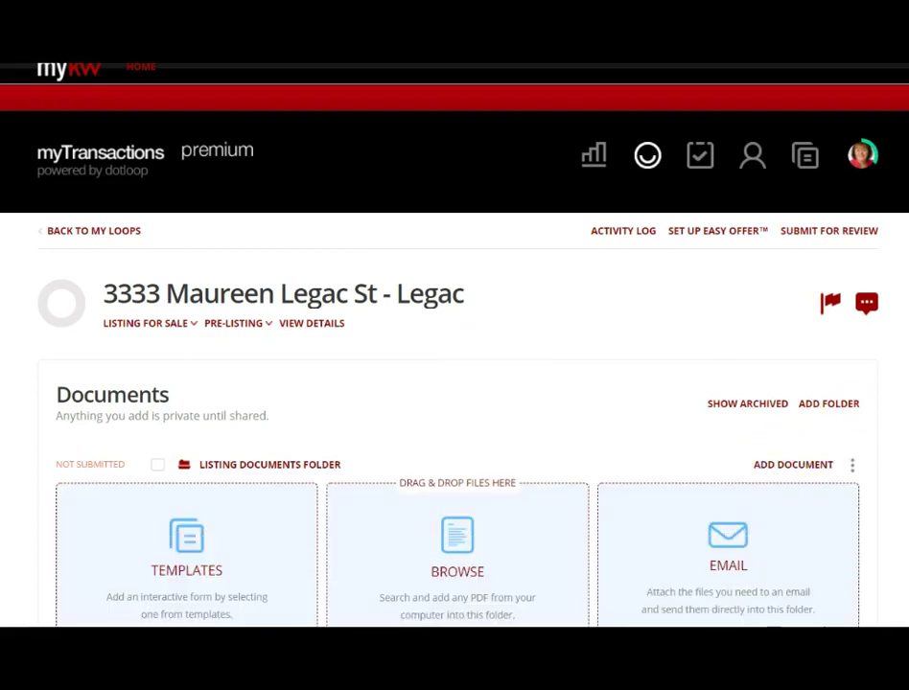
pyautogui.scroll(-2, 763, 311)
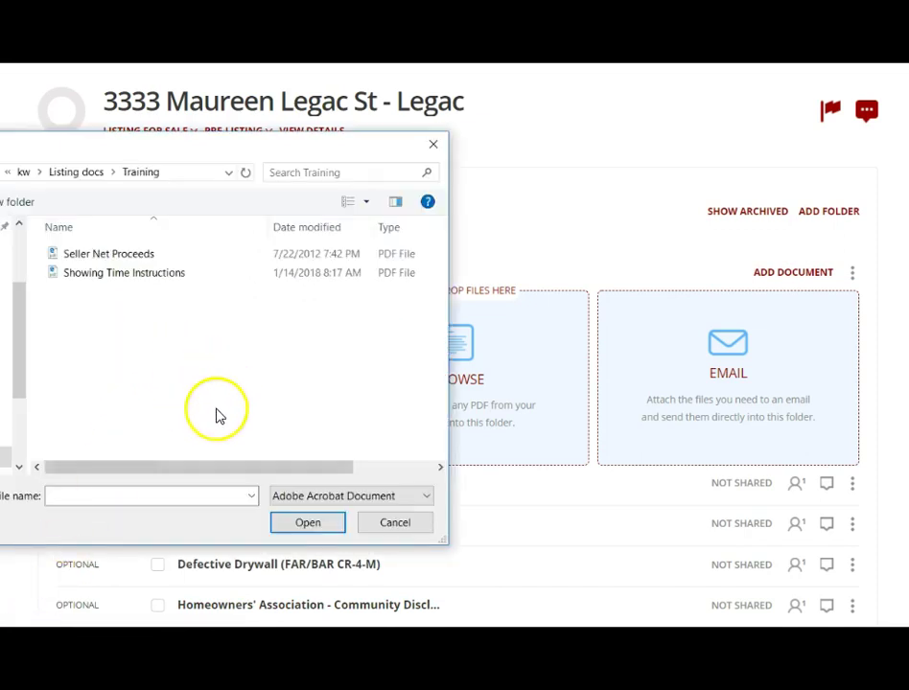
pyautogui.click(136, 257)
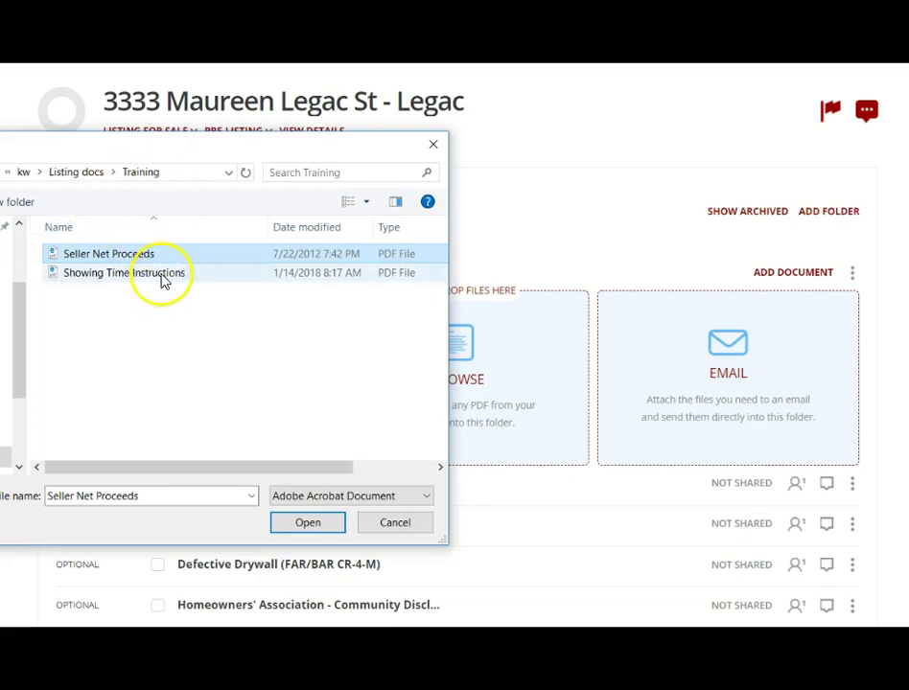
pyautogui.keyDown('ctrl'); pyautogui.click(161, 275); pyautogui.keyUp('ctrl')
pyautogui.click(300, 525)
# Step: Move Showing Time Instructions and Seller Net Proceeds to the end of the Listing Documents Folder, with Seller Net Proceeds last
pyautogui.scroll(-2, 316, 460)
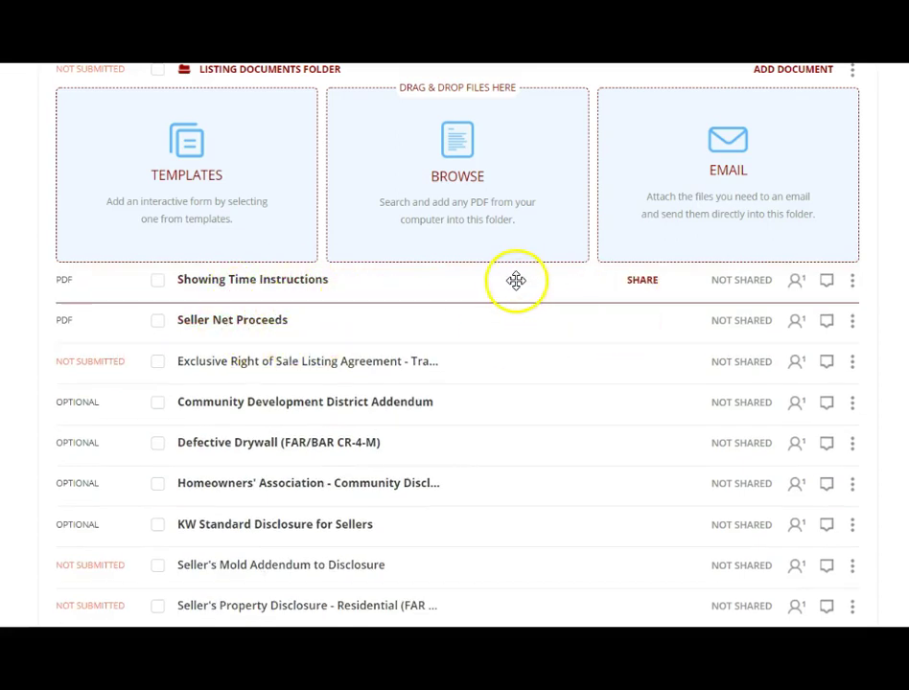
pyautogui.moveTo(516, 283); pyautogui.dragTo(457, 536)
pyautogui.scroll(-2, 316, 580)
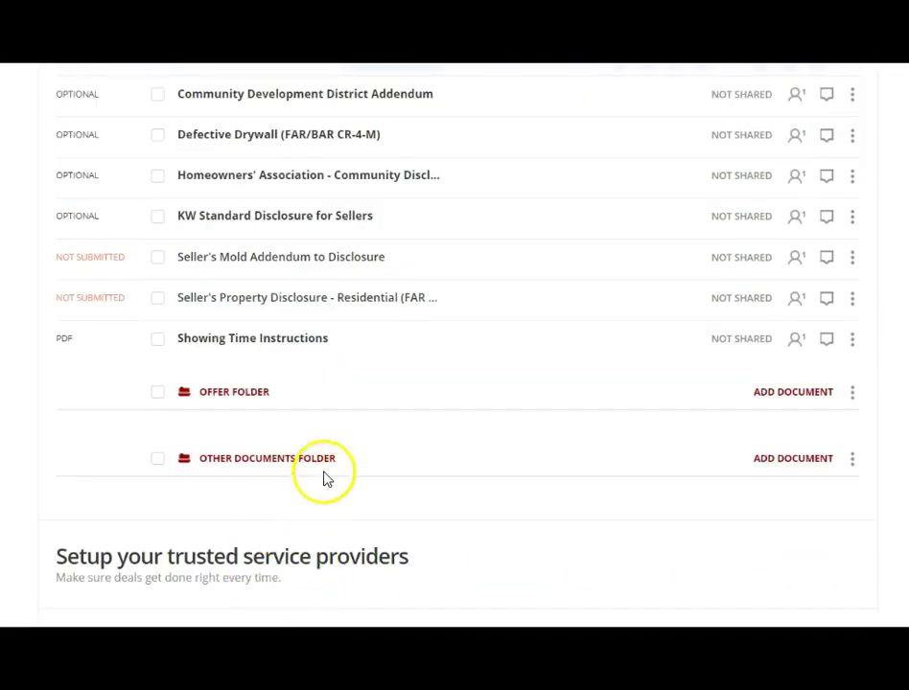
pyautogui.scroll(1, 455, 345)
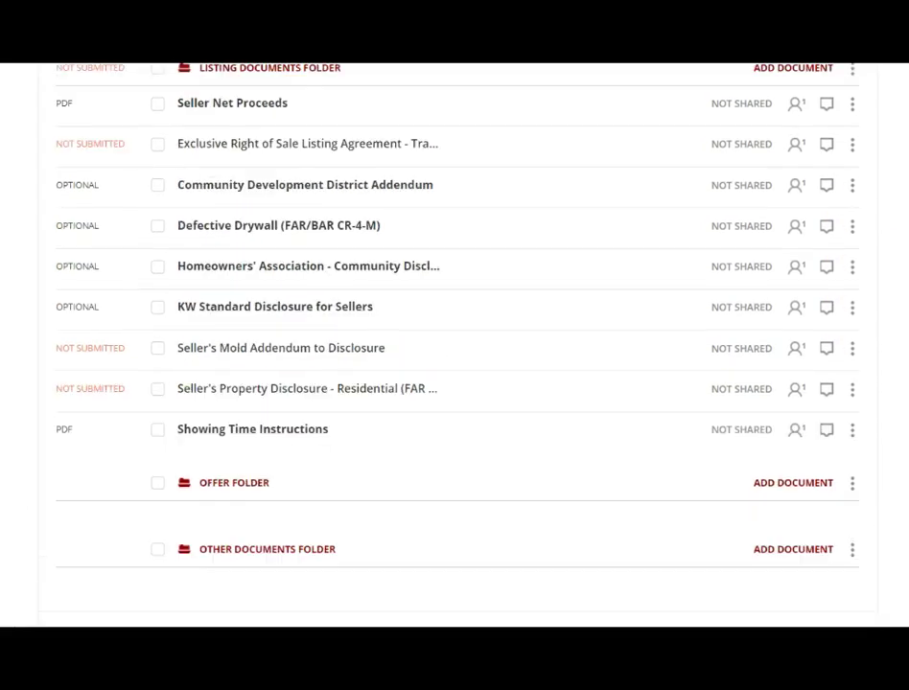
pyautogui.moveTo(424, 103); pyautogui.dragTo(389, 428)
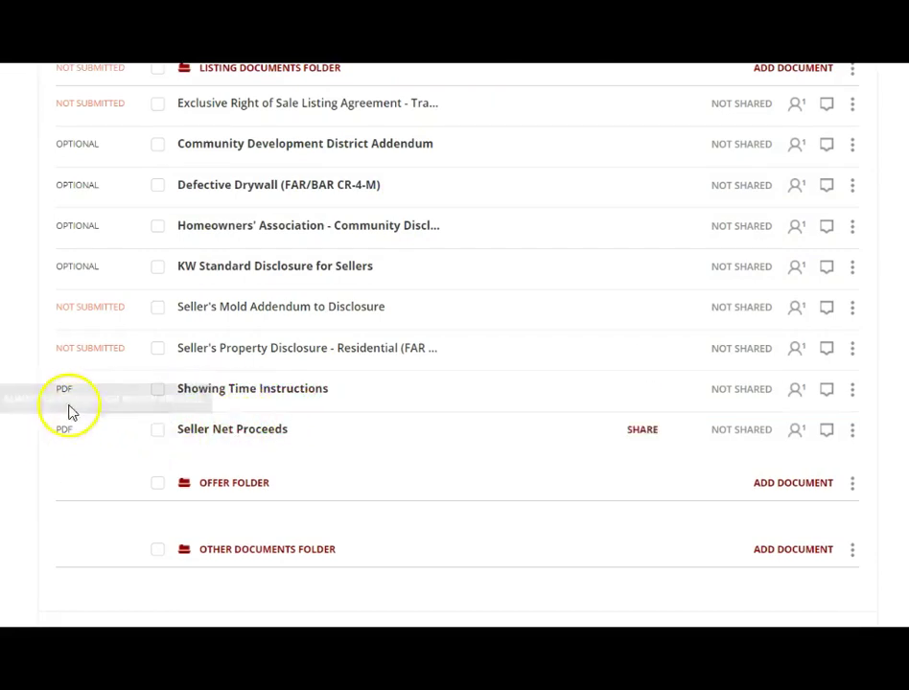
# Step: Open the Seller Net Proceeds PDF and look through its blank lines
pyautogui.click(237, 433)
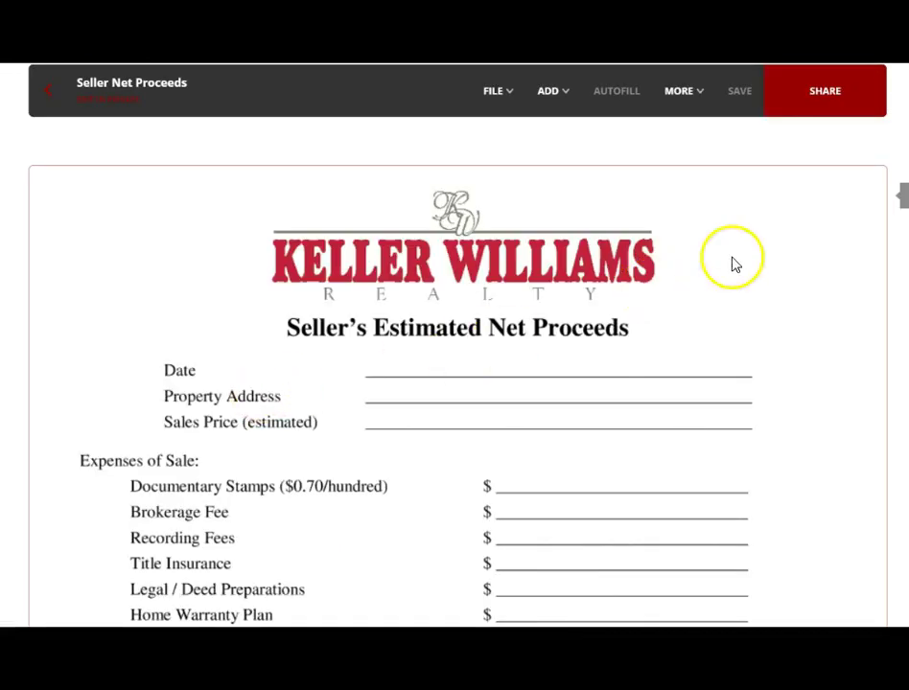
pyautogui.scroll(-6, 458, 374)
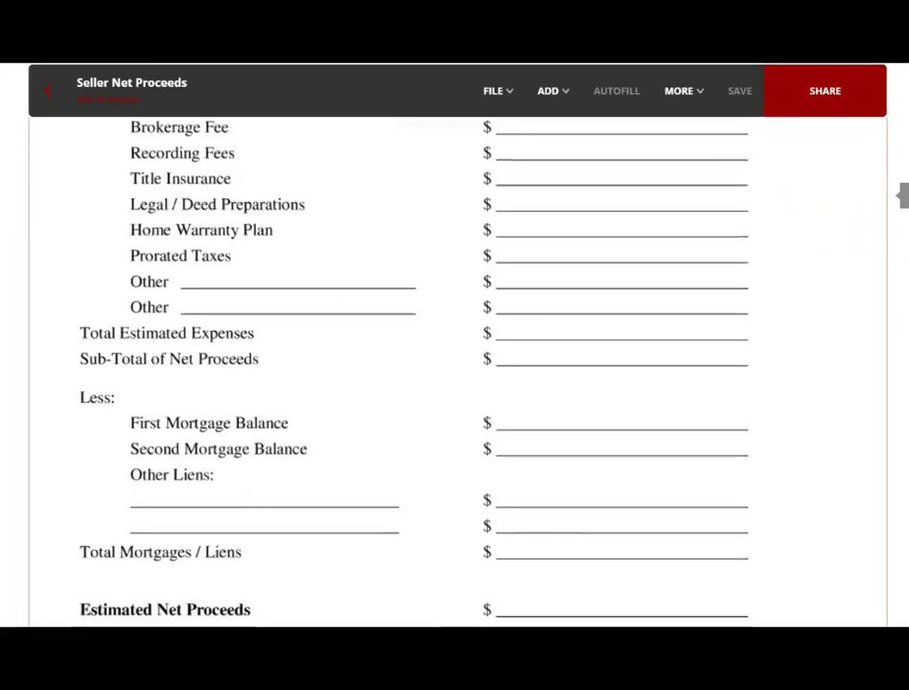
pyautogui.scroll(6, 457, 373)
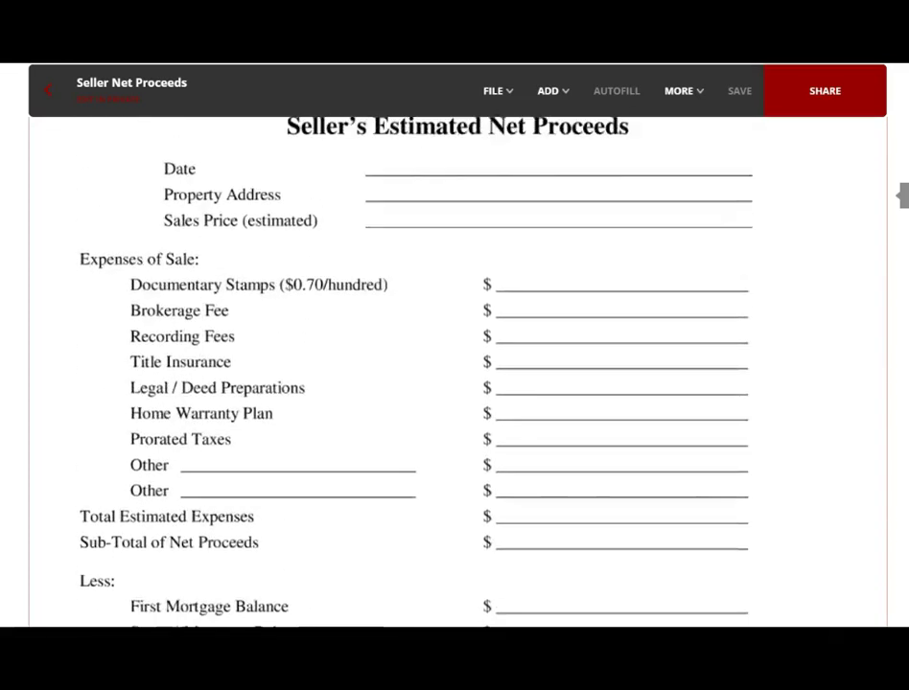
pyautogui.scroll(1, 457, 373)
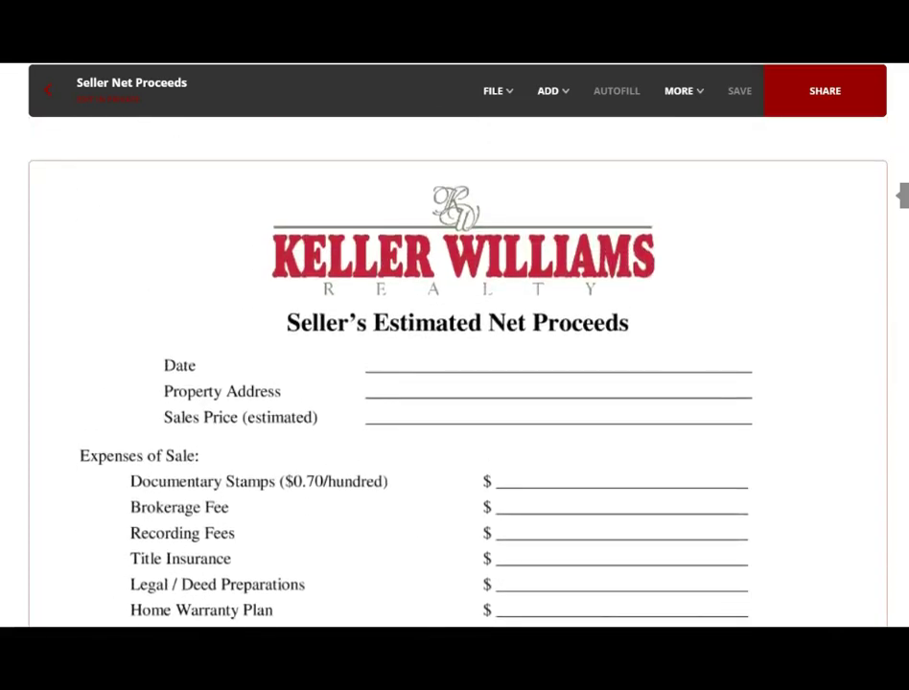
# Step: Add a date field on the form's Date line and set it to 12/10/2018
pyautogui.click(549, 92)
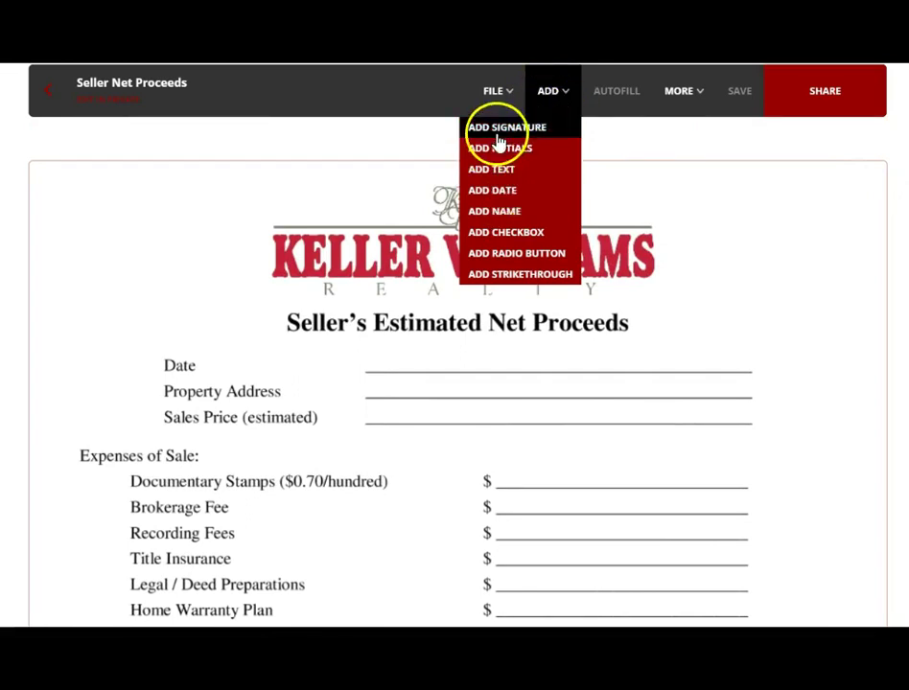
pyautogui.click(492, 191)
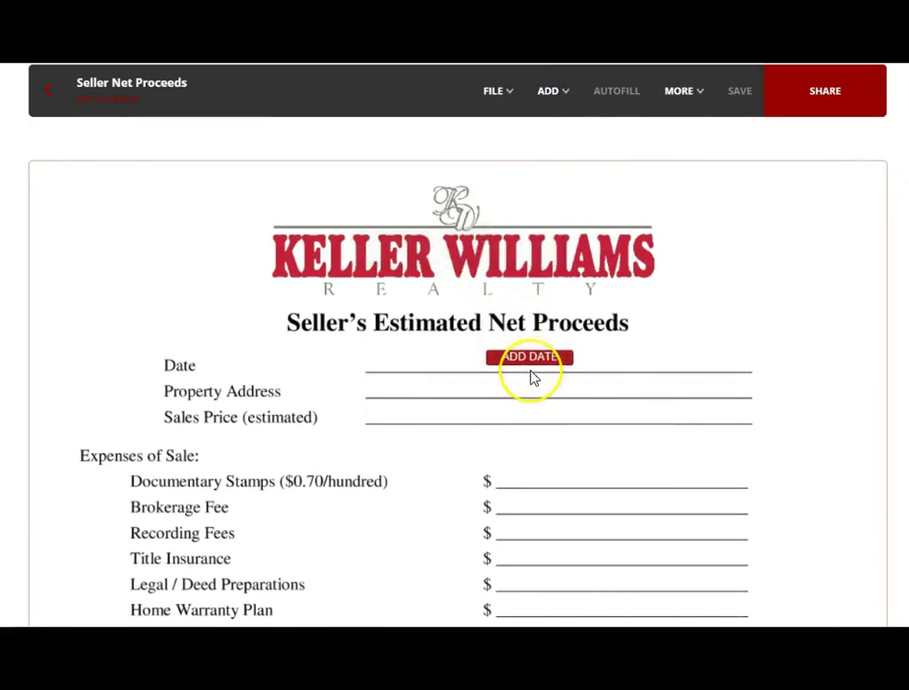
pyautogui.click(533, 377)
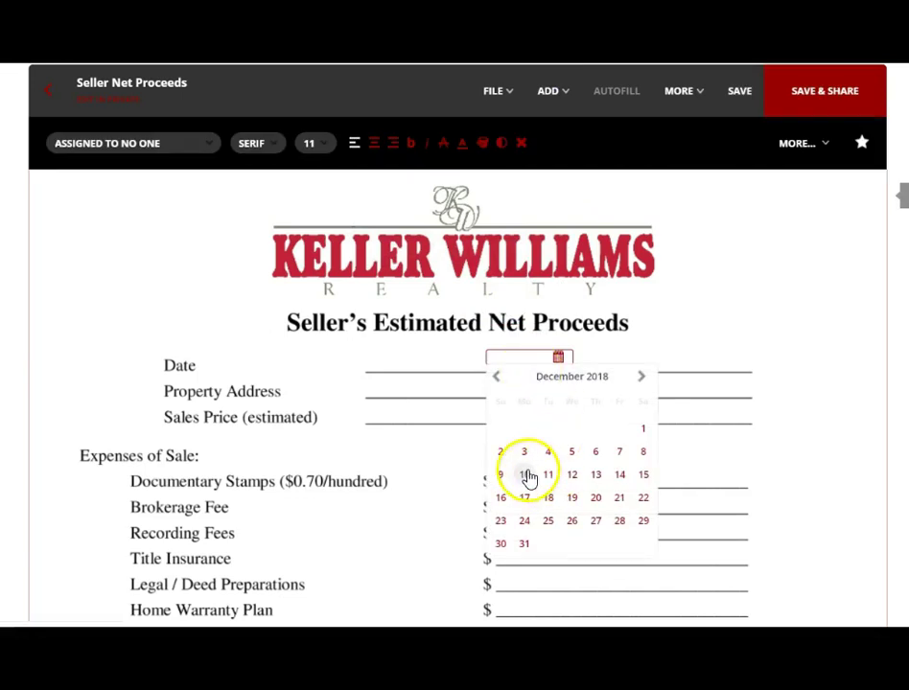
pyautogui.click(525, 475)
# Step: Add empty text fields on the Property Address and Sales Price (estimated) lines
pyautogui.click(554, 88)
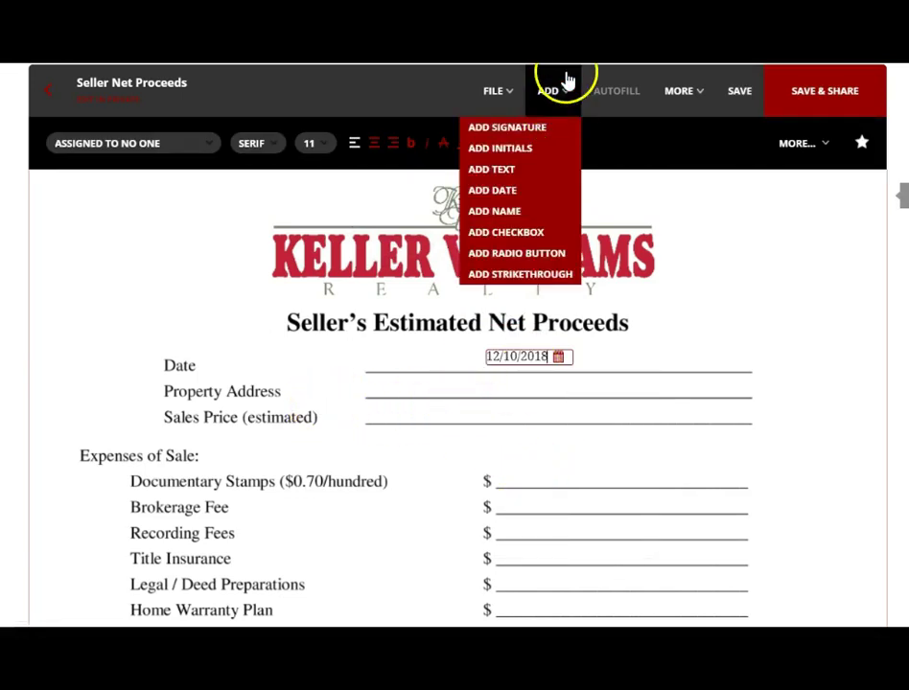
pyautogui.click(515, 170)
pyautogui.click(524, 407)
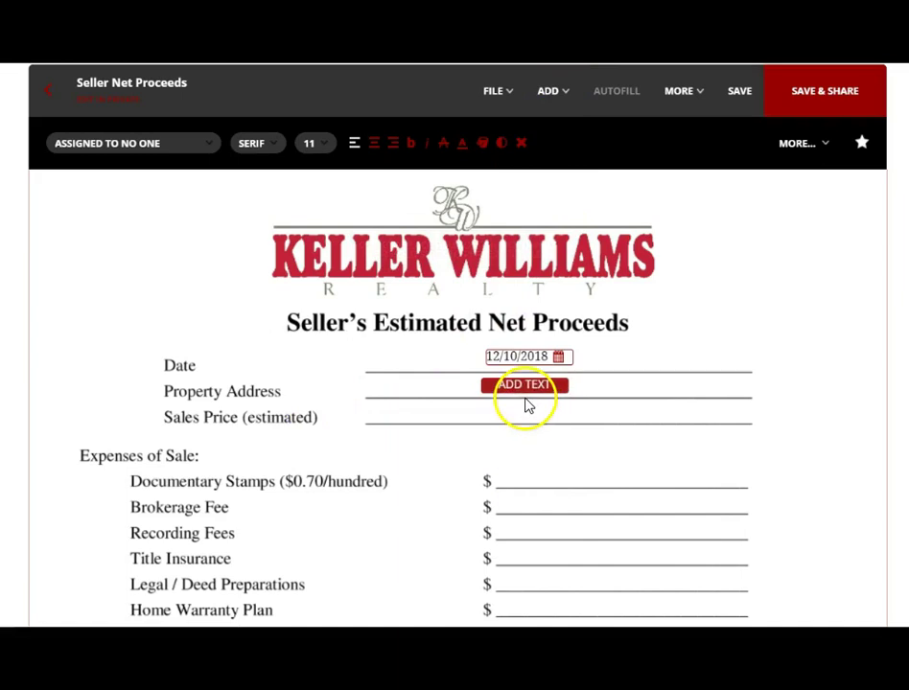
pyautogui.click(506, 388)
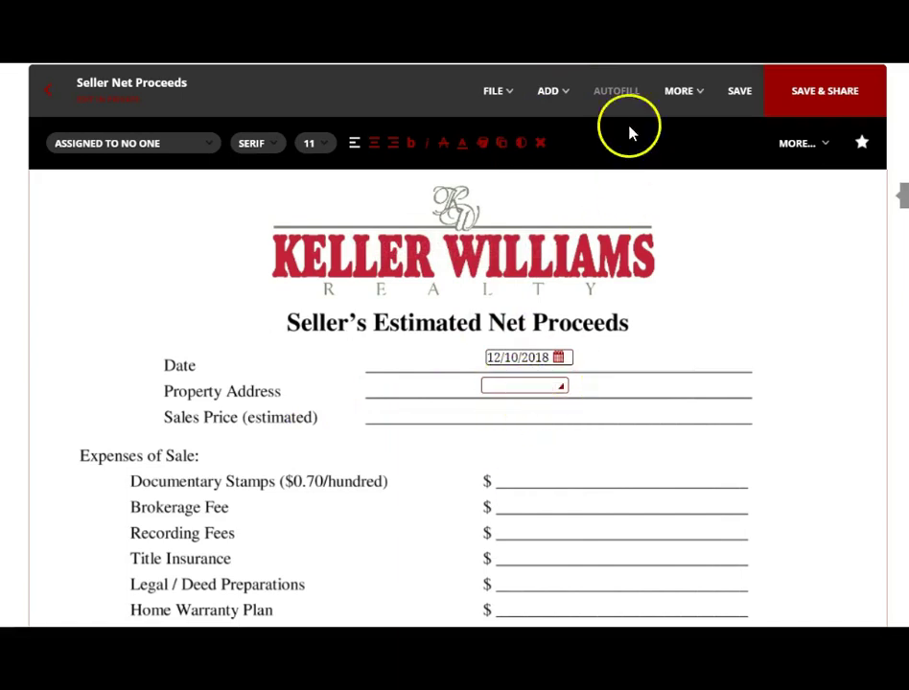
pyautogui.click(551, 90)
pyautogui.click(505, 212)
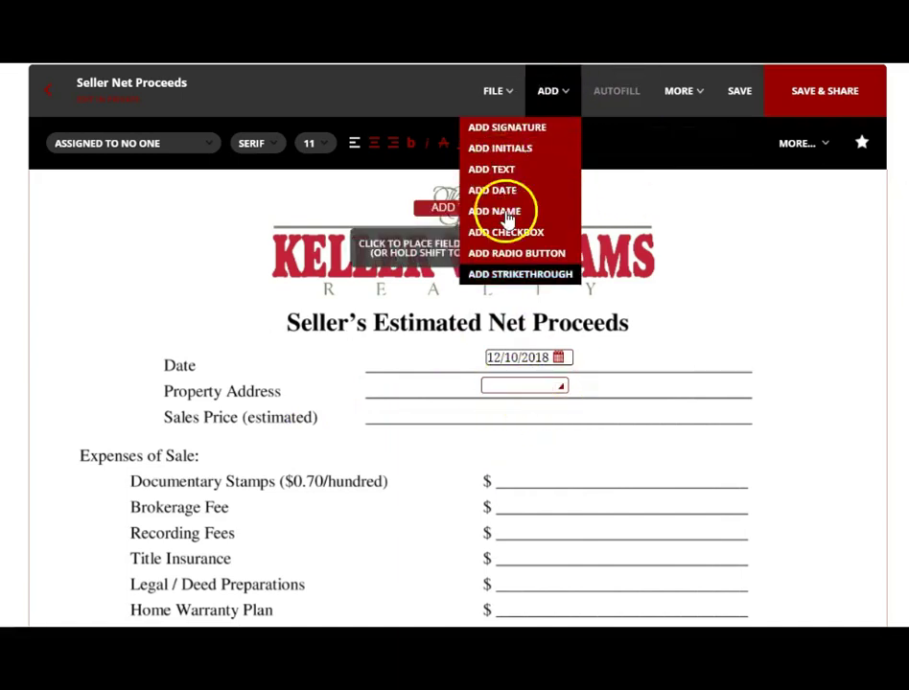
pyautogui.click(525, 436)
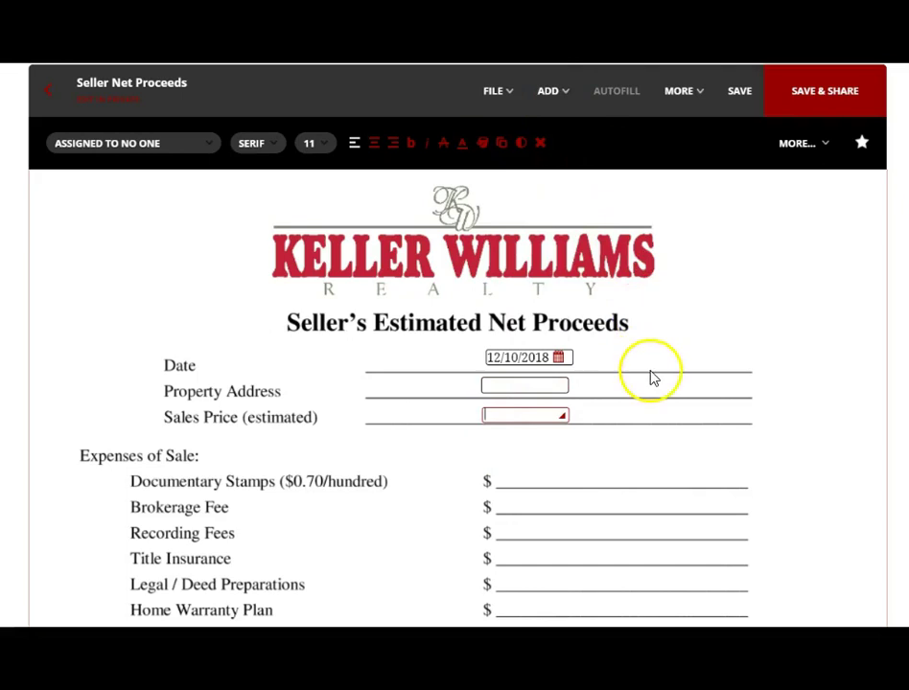
pyautogui.click(552, 90)
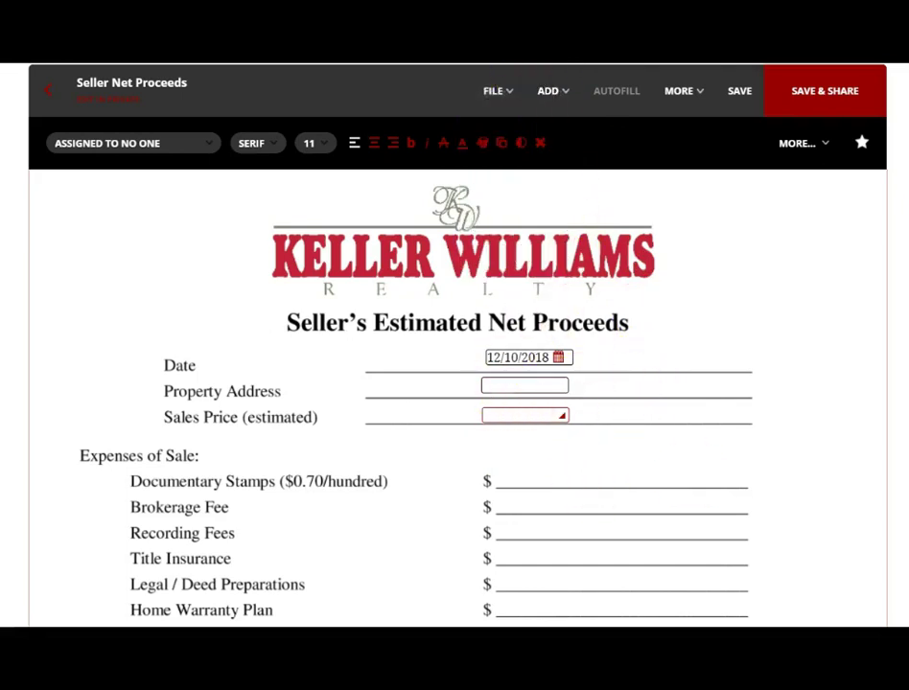
# Step: Add a signature field above the Sales Associate line at the end of the form and shrink it to fit
pyautogui.scroll(-1, 460, 384)
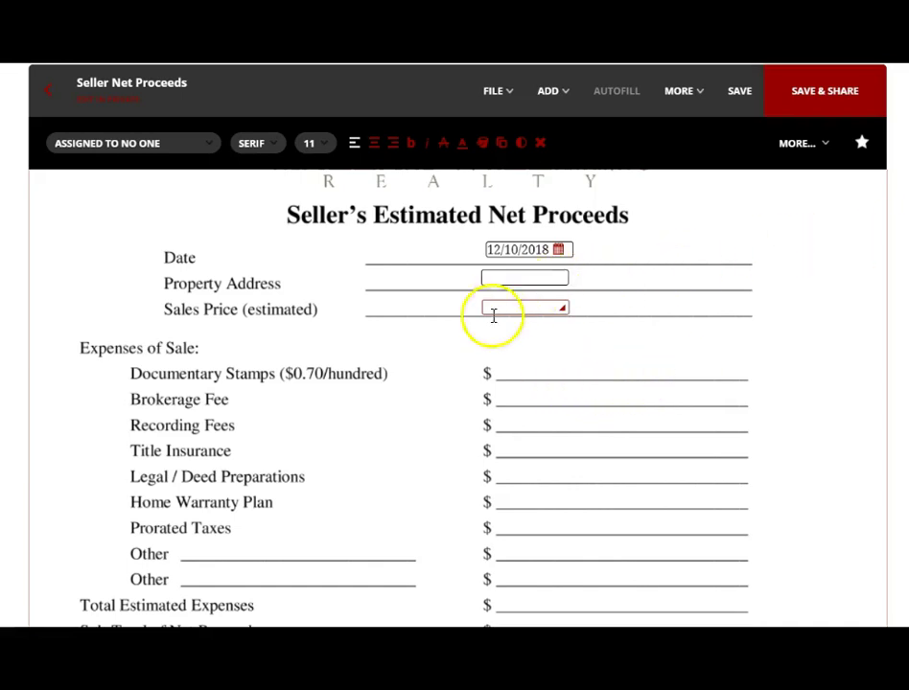
pyautogui.scroll(-6, 458, 398)
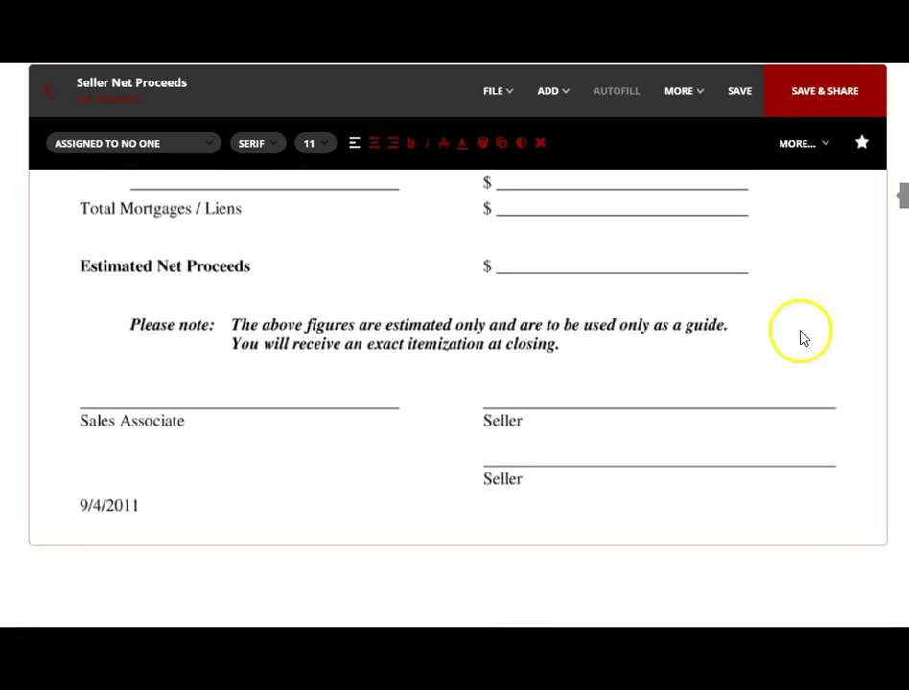
pyautogui.click(556, 94)
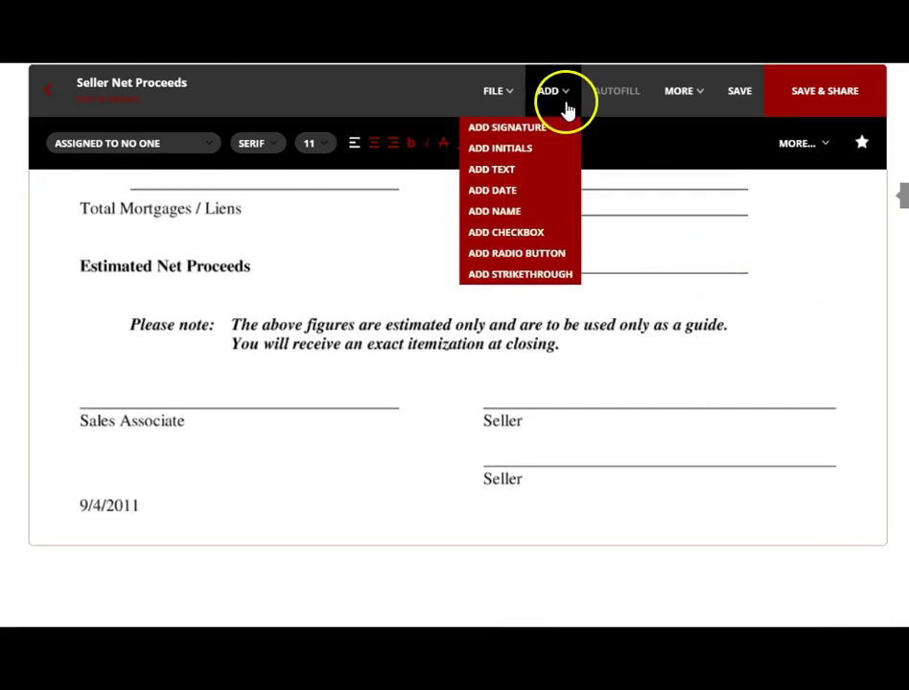
pyautogui.click(522, 134)
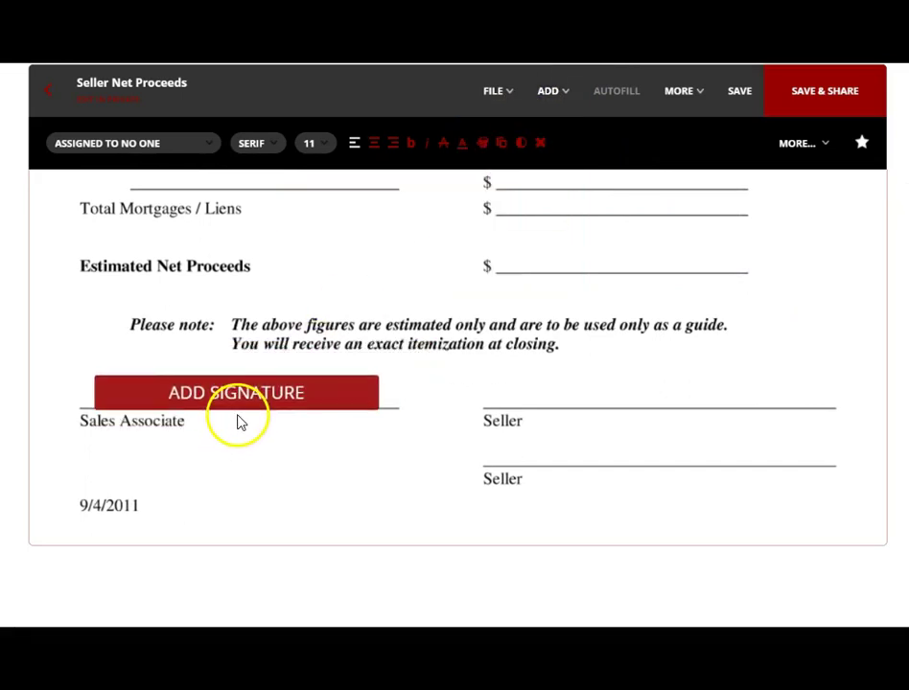
pyautogui.click(236, 426)
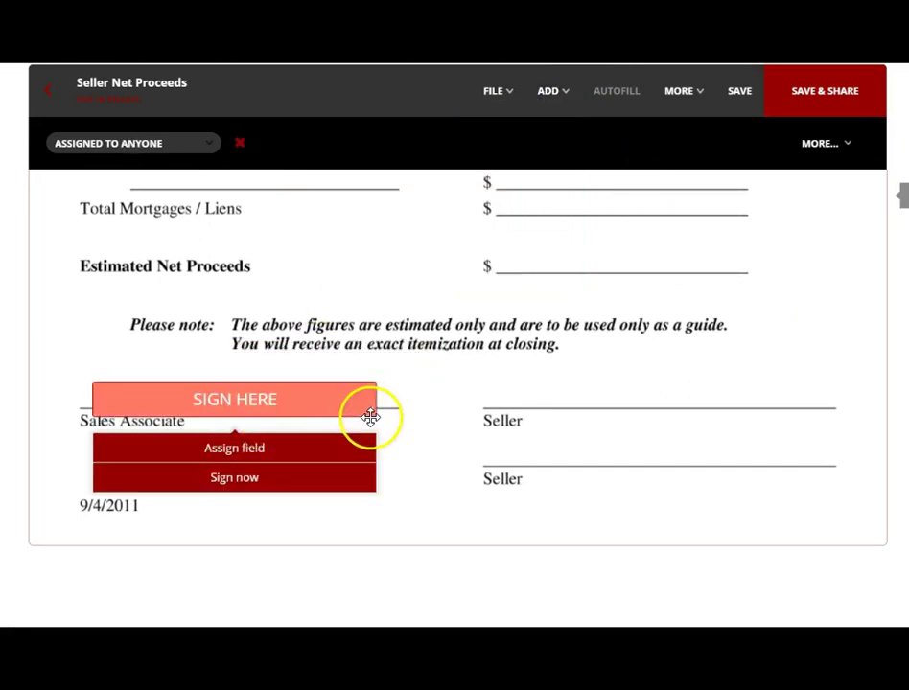
pyautogui.moveTo(370, 410); pyautogui.dragTo(349, 404)
# Step: Add a text field on the Estimated Net Proceeds line and widen it to nearly the line's end
pyautogui.click(551, 91)
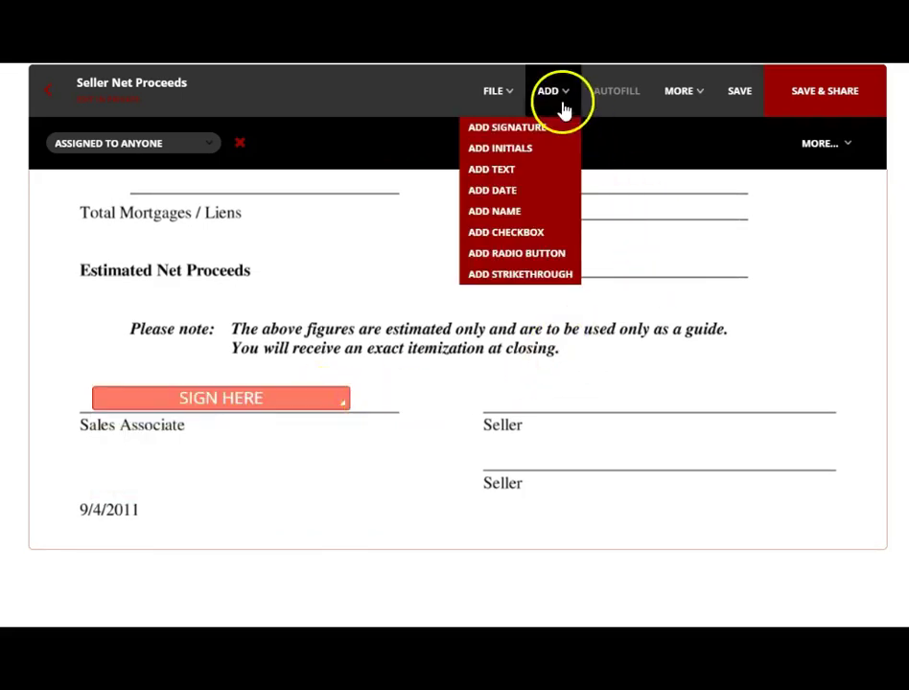
pyautogui.click(529, 169)
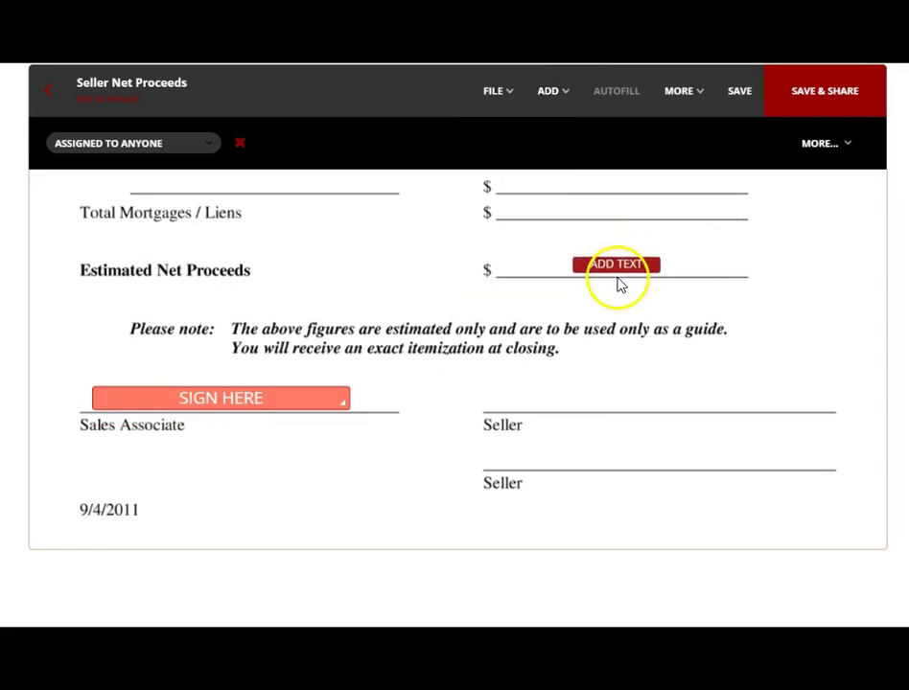
pyautogui.click(620, 276)
pyautogui.moveTo(666, 265); pyautogui.dragTo(723, 269)
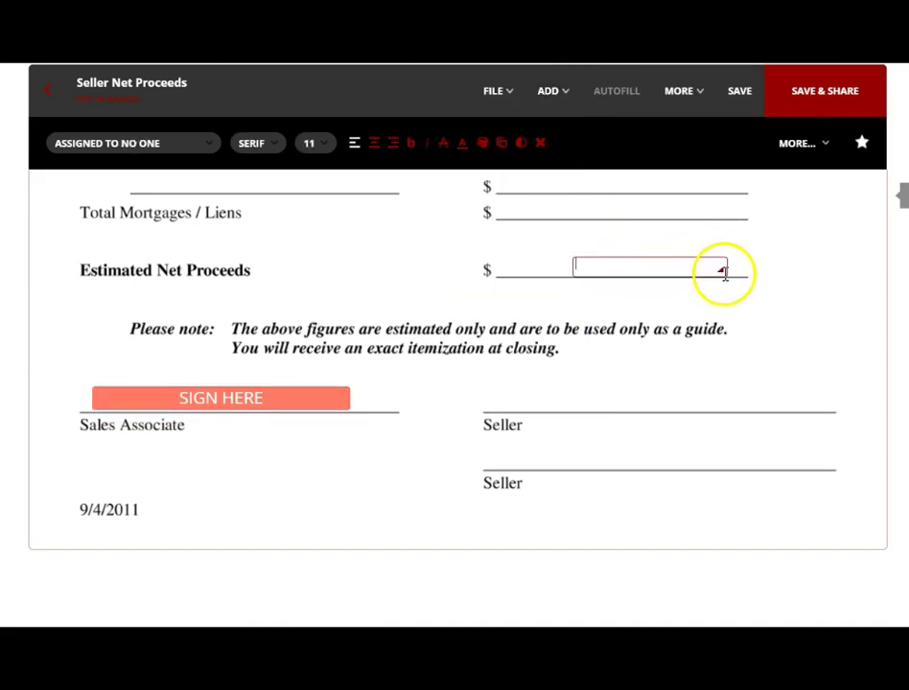
# Step: Add a signature field on the first Seller line and reduce its height so it sits above the line
pyautogui.click(552, 93)
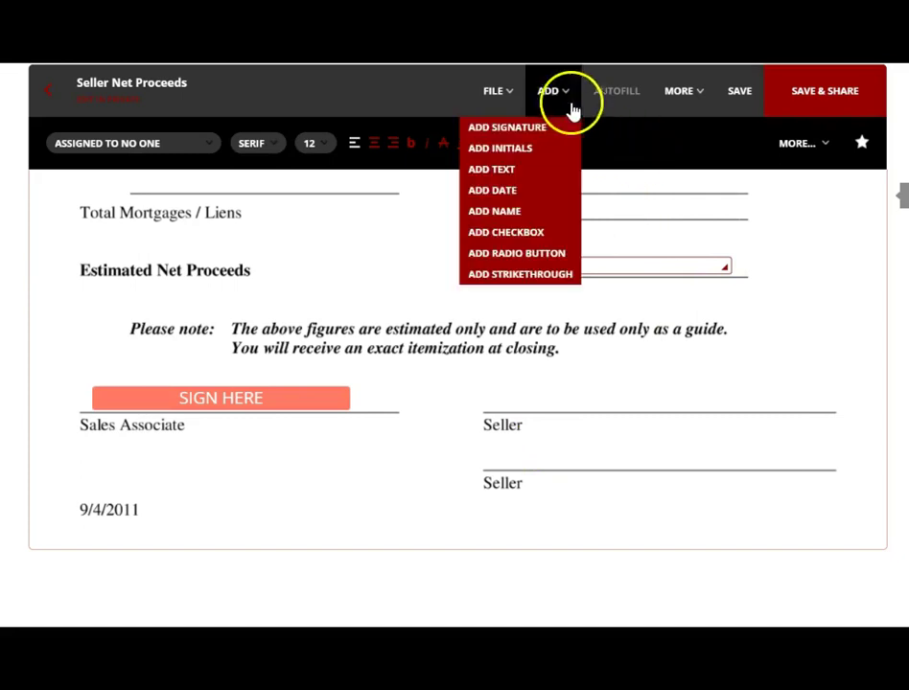
pyautogui.click(548, 132)
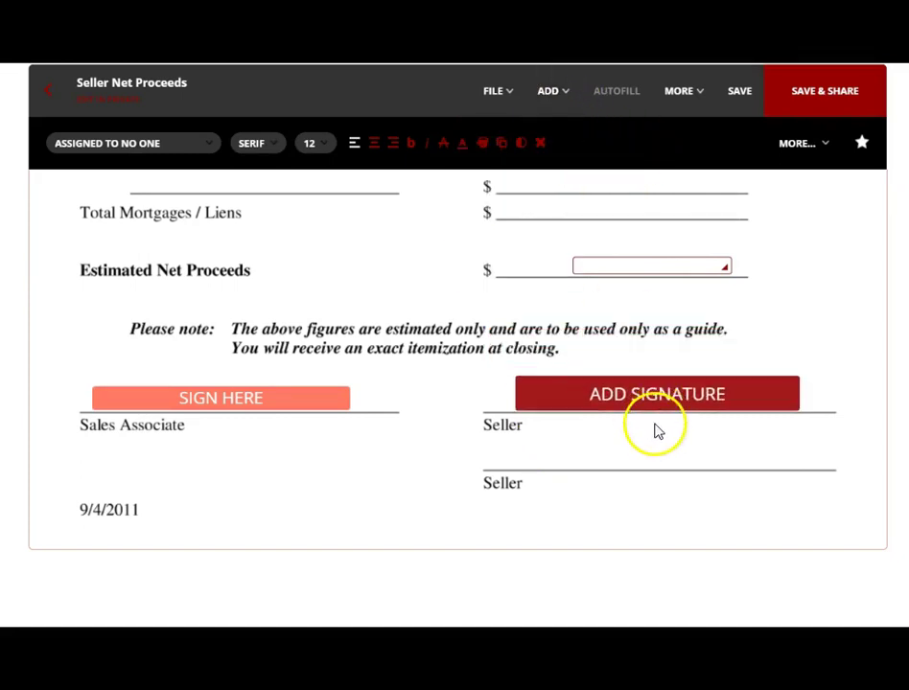
pyautogui.click(659, 430)
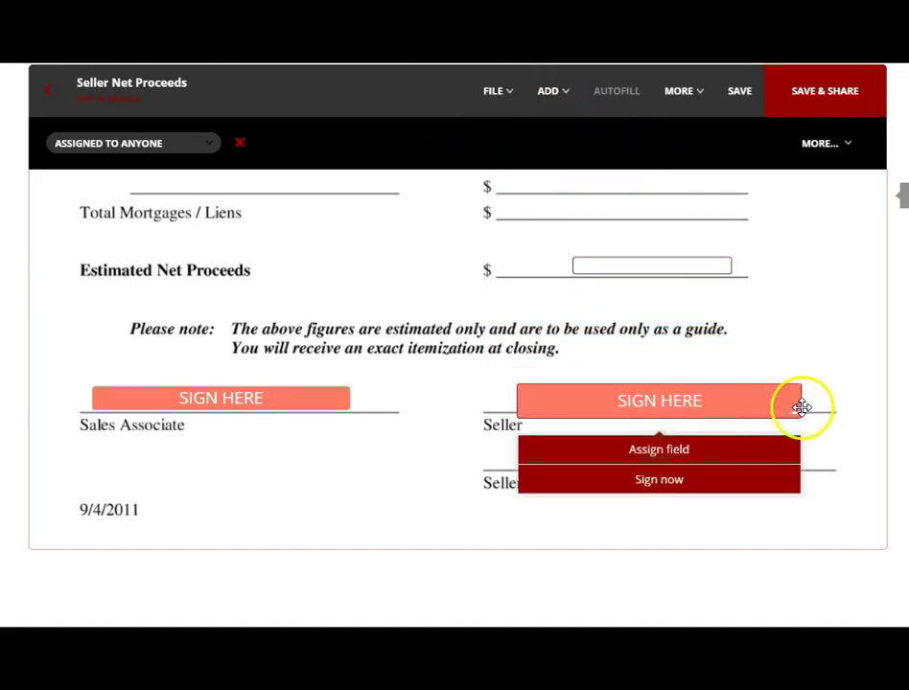
pyautogui.moveTo(792, 409); pyautogui.dragTo(791, 401)
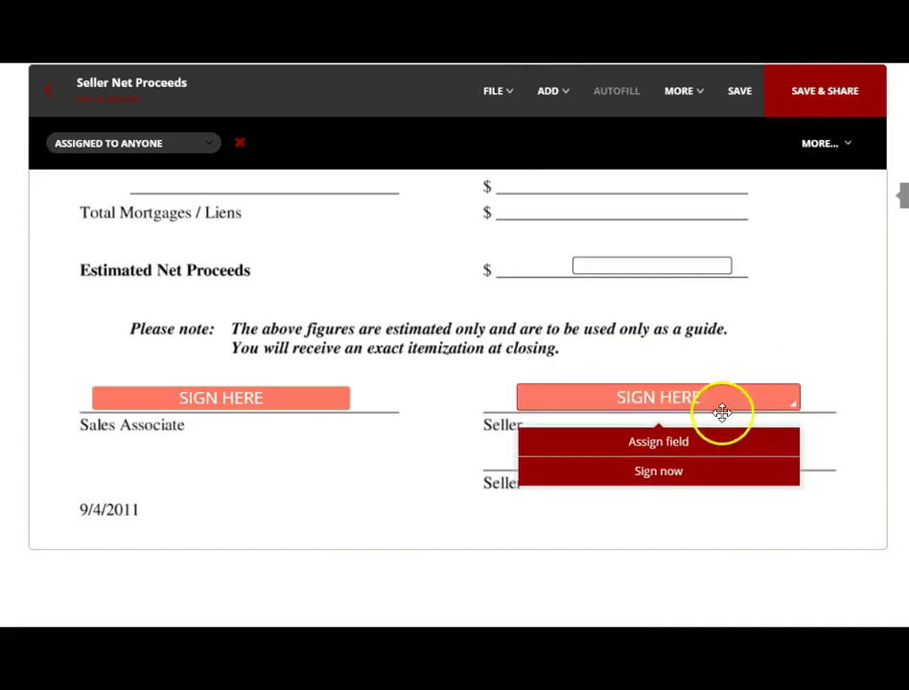
# Step: Assign the signature field on the first Seller line to the second seller listed in the loop
pyautogui.click(656, 443)
pyautogui.click(160, 144)
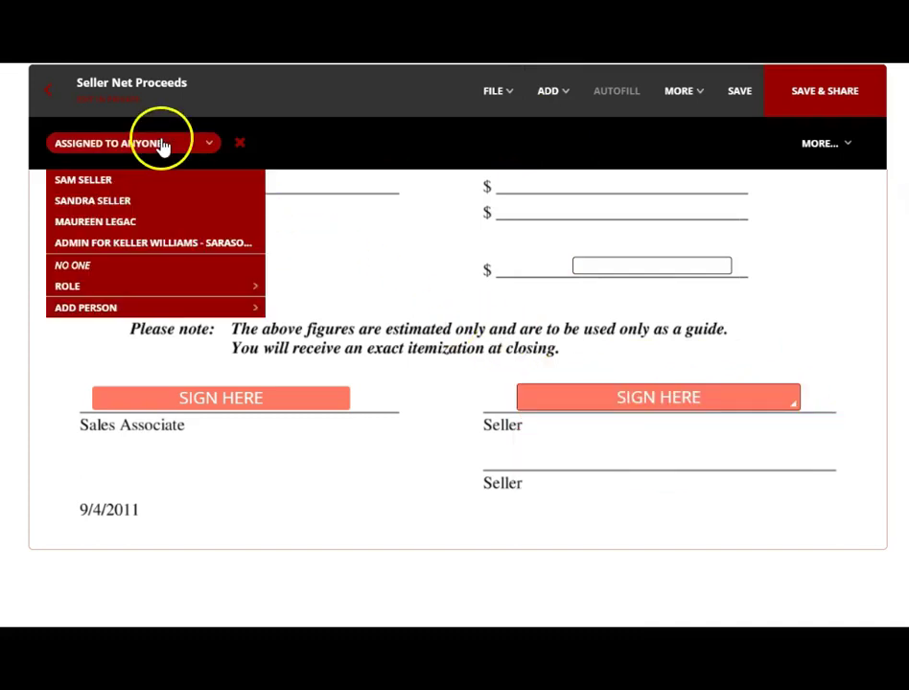
pyautogui.click(115, 202)
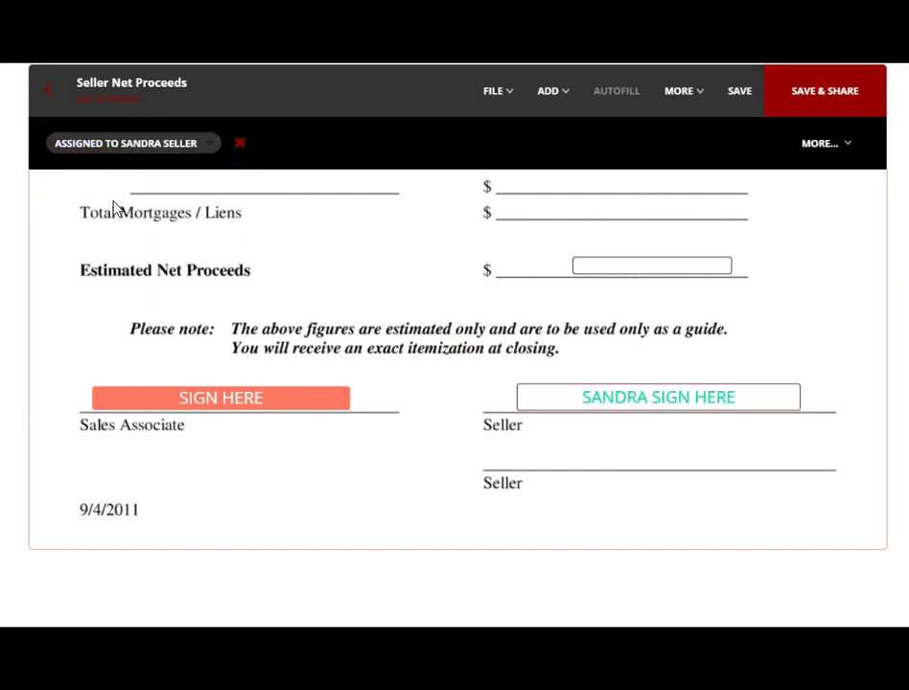
# Step: Add a signature field on the second Seller line and assign it to the first seller listed in the loop
pyautogui.click(566, 96)
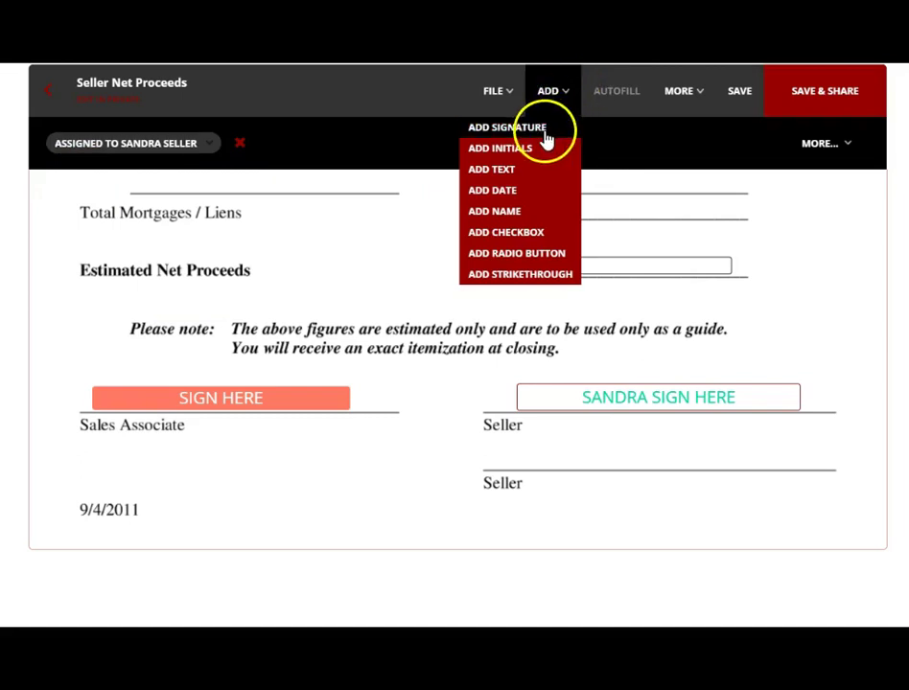
pyautogui.click(544, 134)
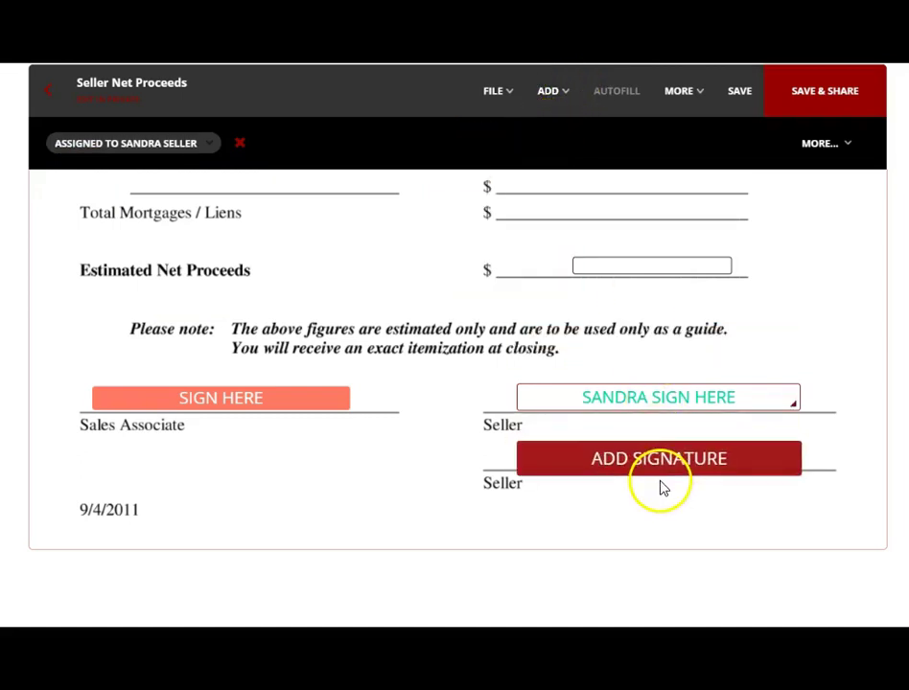
pyautogui.click(660, 488)
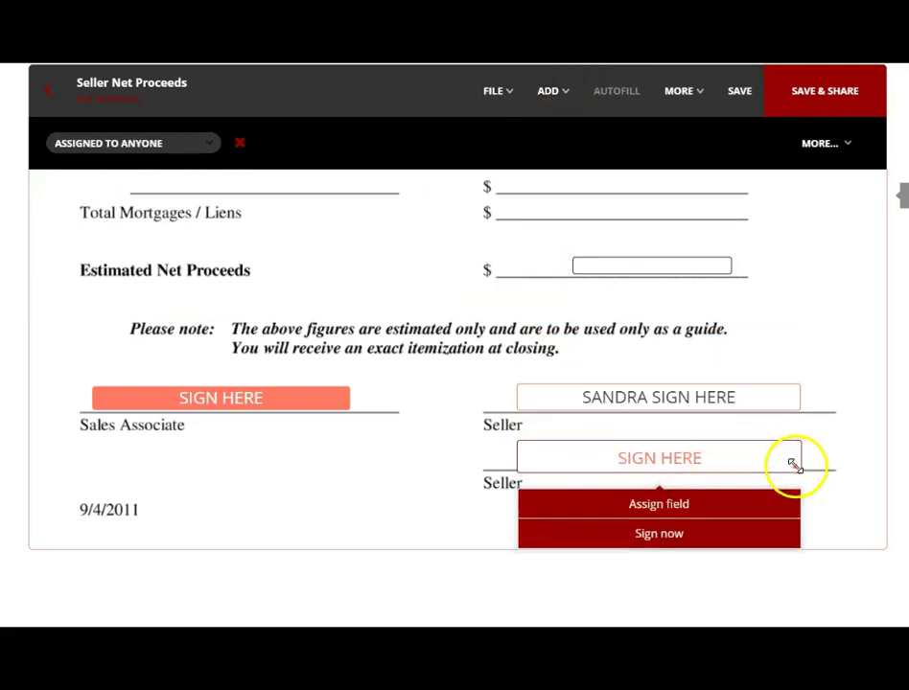
pyautogui.click(166, 150)
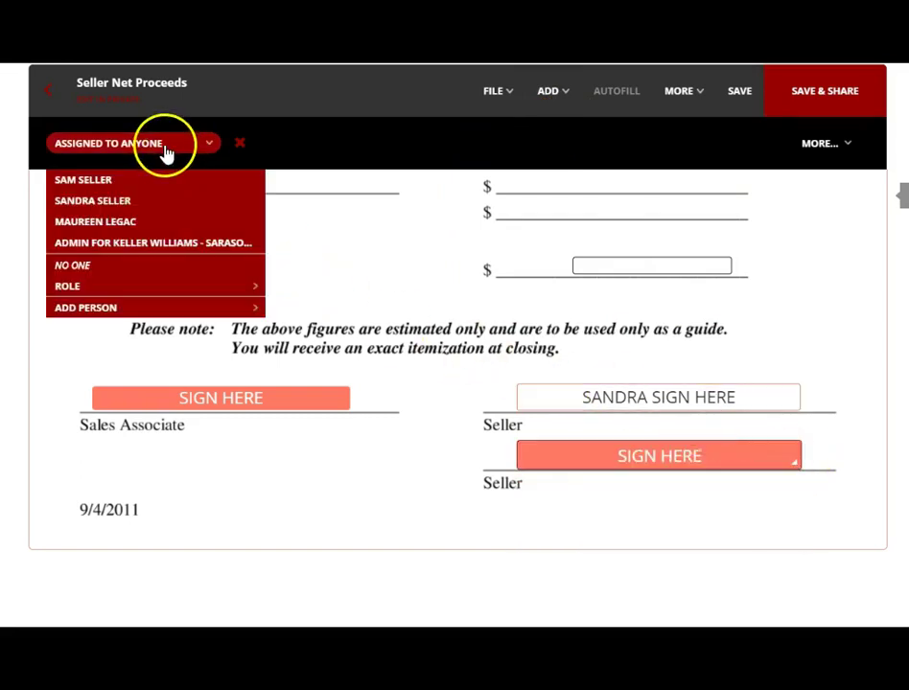
pyautogui.click(95, 182)
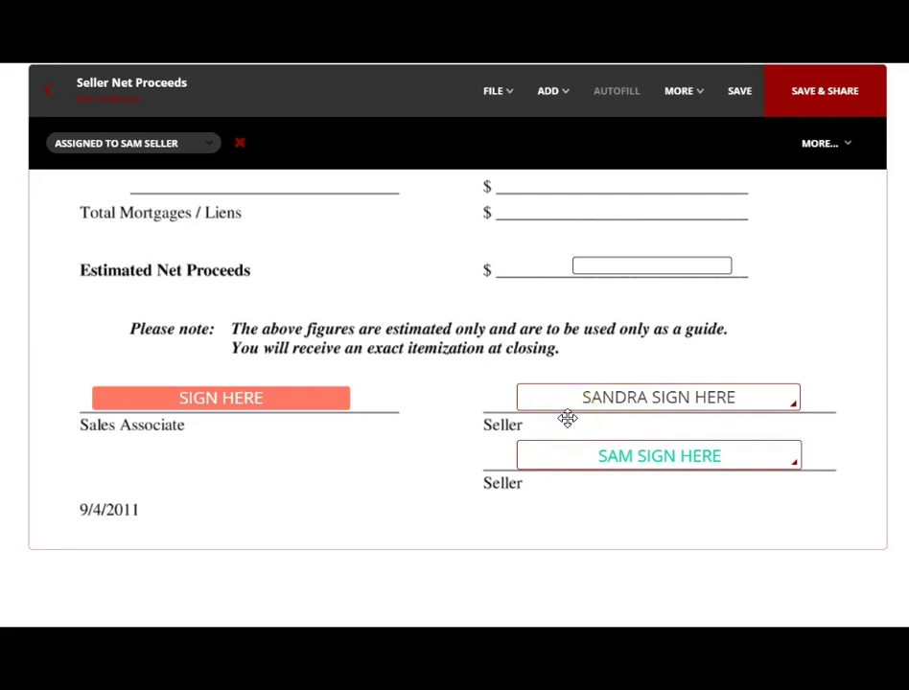
# Step: Add another signature field just below the second Seller line, reduce its height and leave it assigned to anyone
pyautogui.click(538, 94)
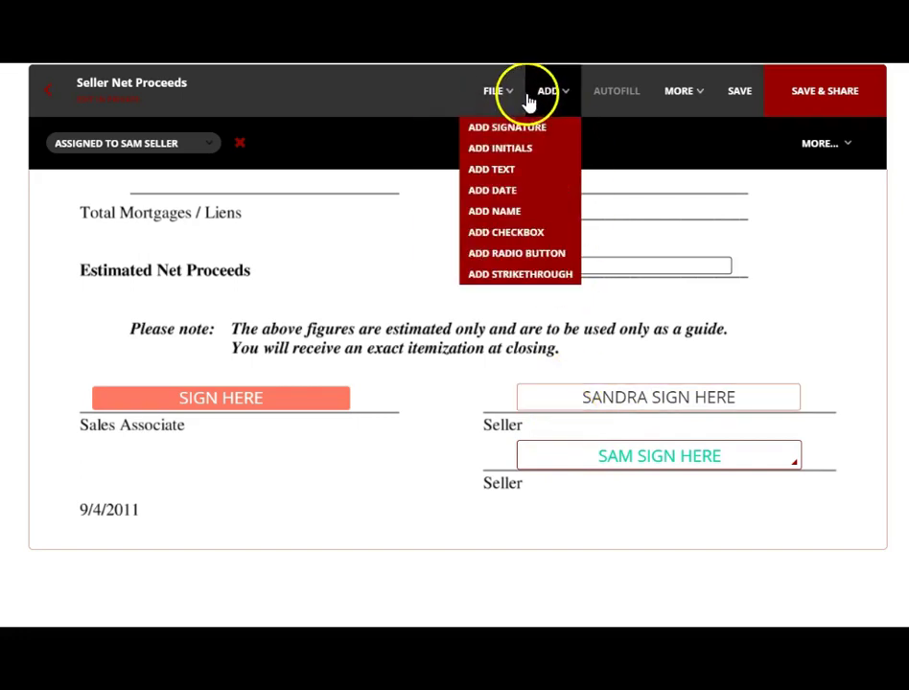
pyautogui.click(525, 141)
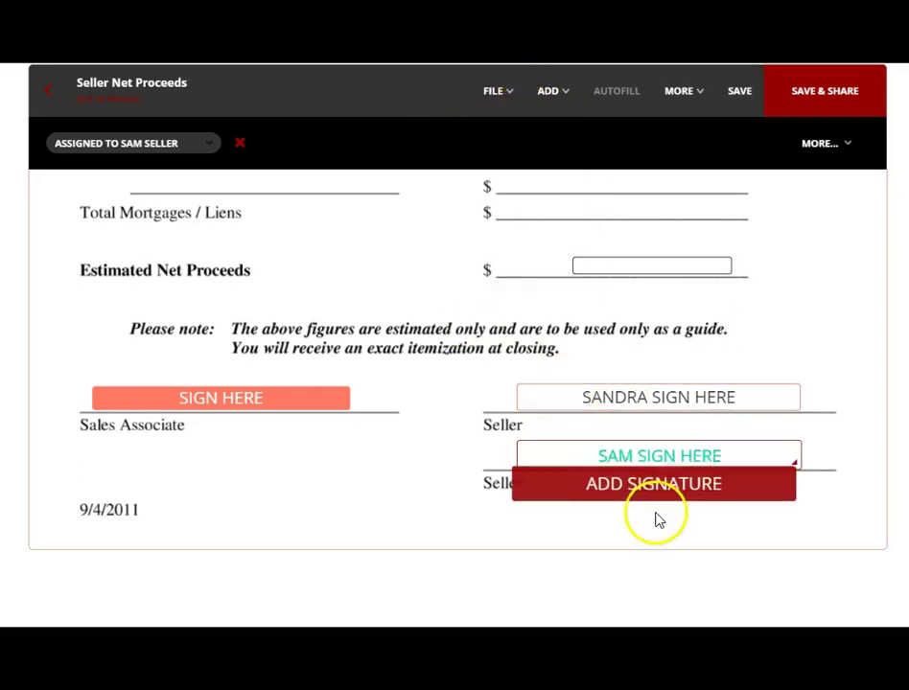
pyautogui.click(680, 516)
pyautogui.click(794, 507)
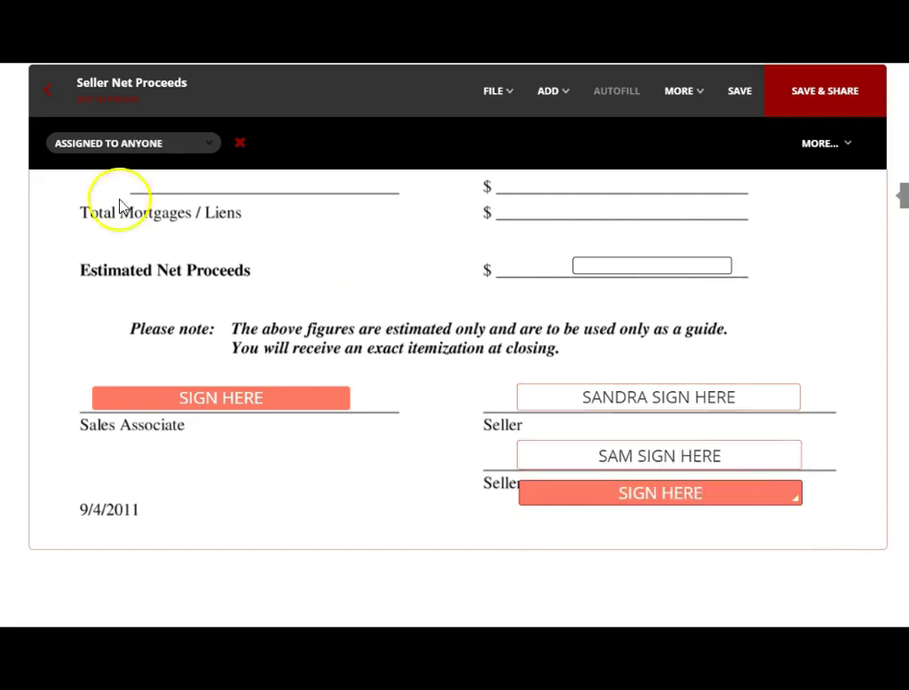
pyautogui.click(111, 143)
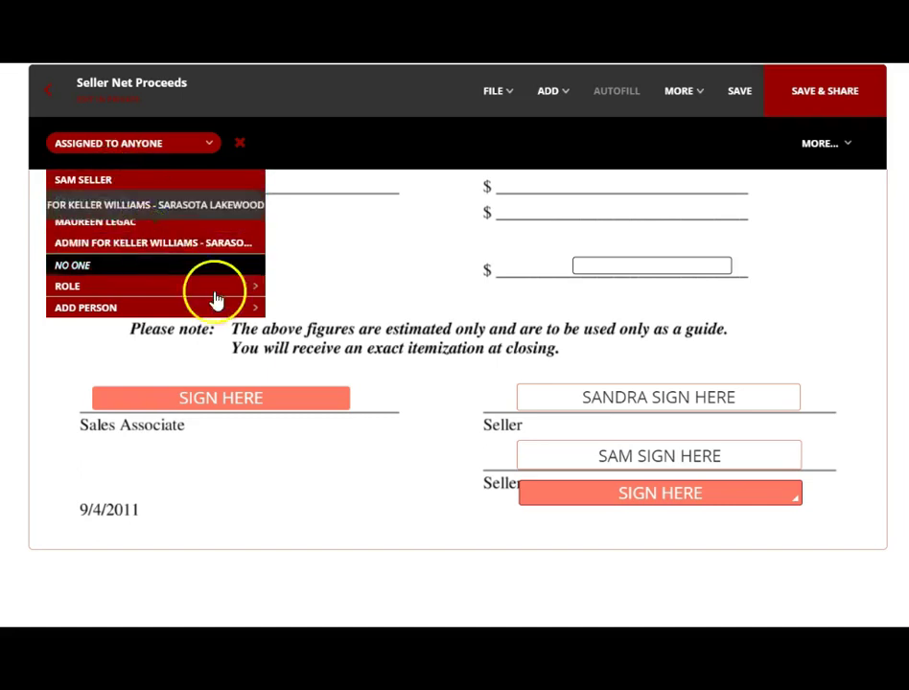
pyautogui.click(618, 511)
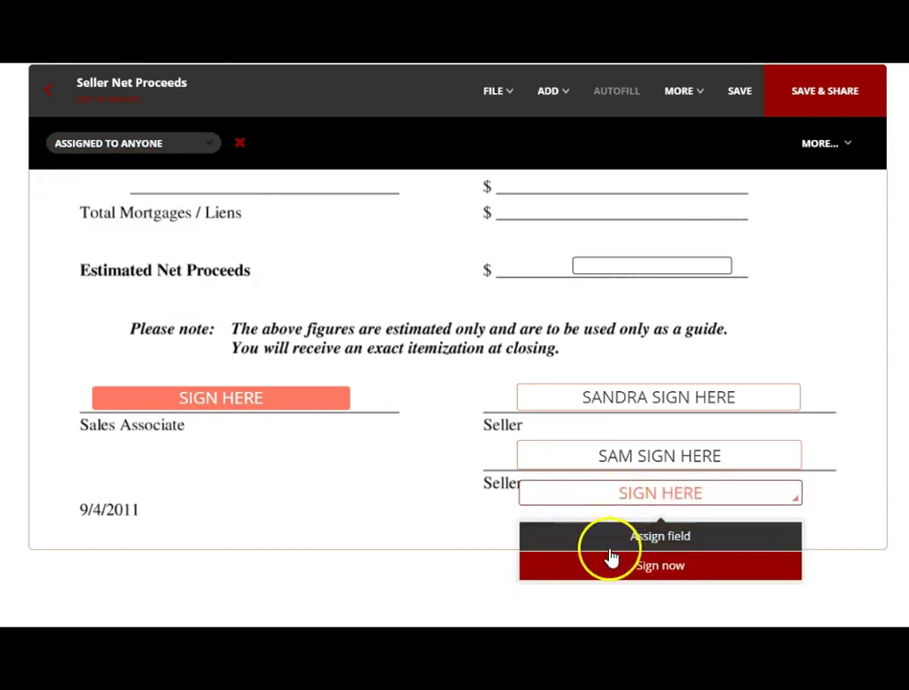
pyautogui.click(192, 395)
pyautogui.click(156, 358)
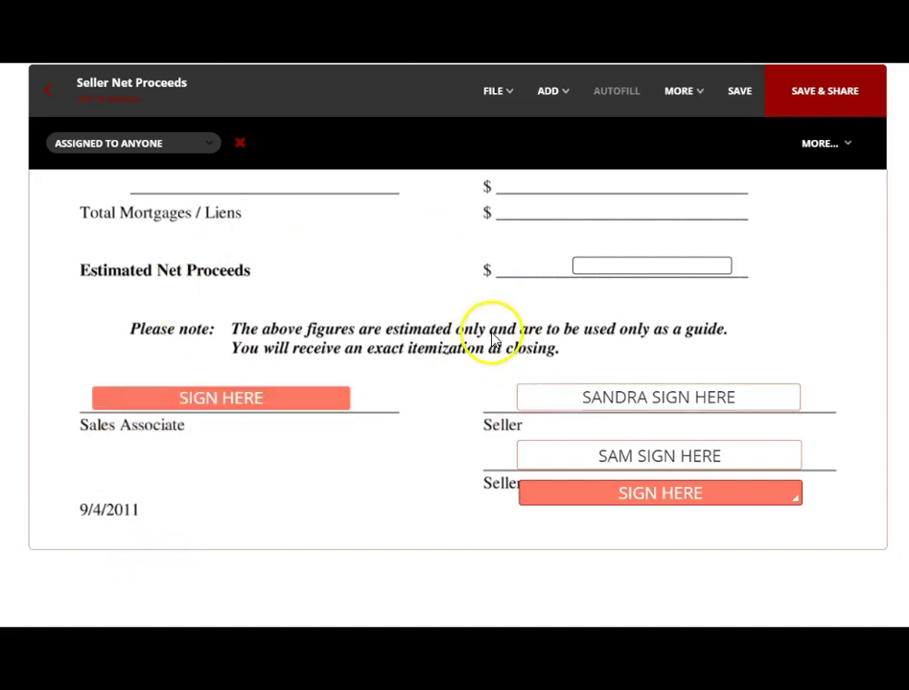
# Step: Save the Seller Net Proceeds form and return to the loop's document list
pyautogui.click(739, 91)
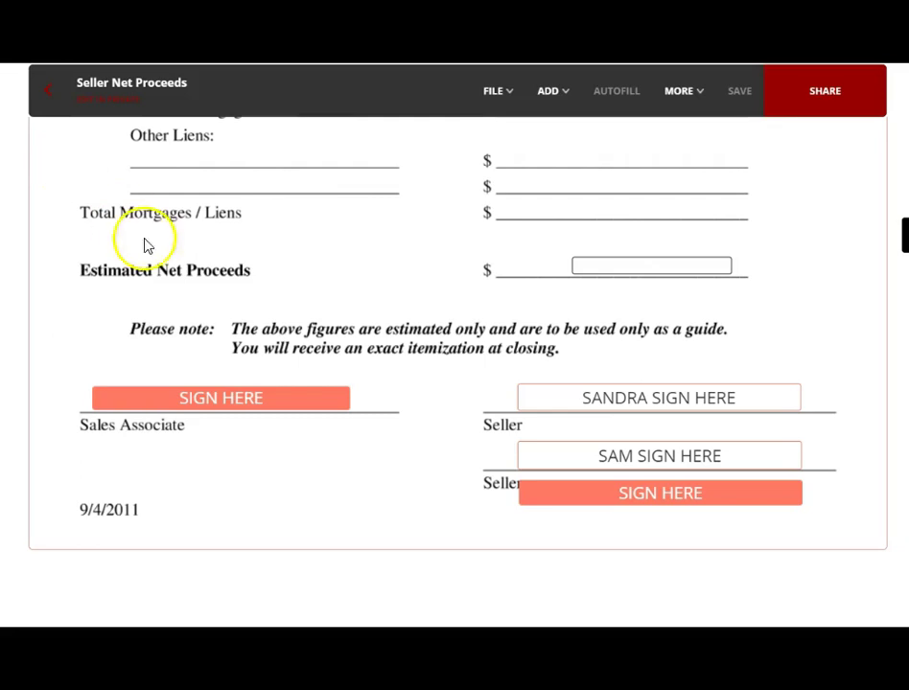
pyautogui.click(52, 97)
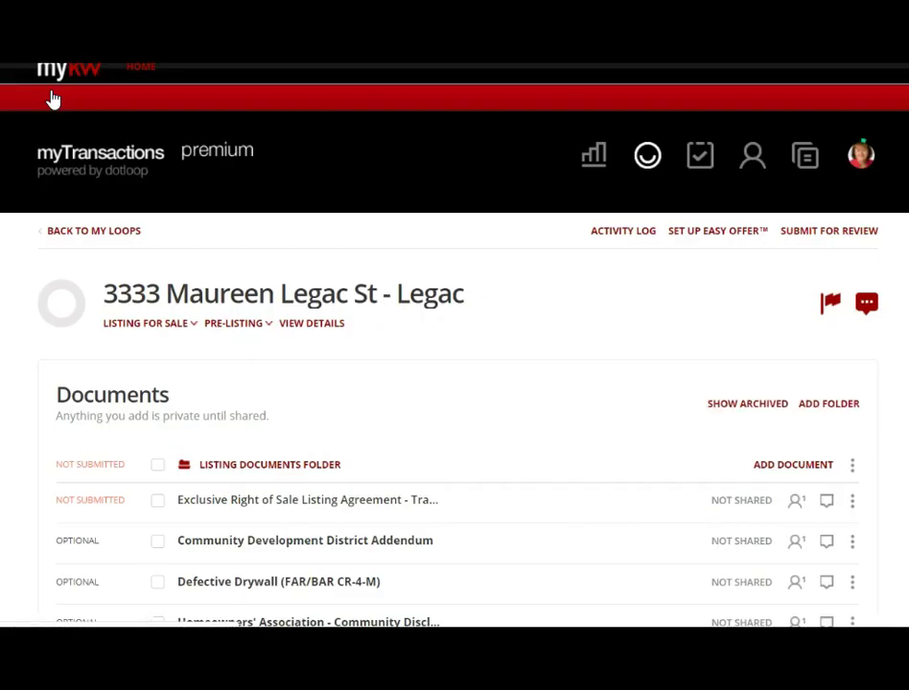
# Step: Open the Exclusive Right of Sale Listing Agreement, check which fields can be added to it, and return to the document list
pyautogui.click(278, 508)
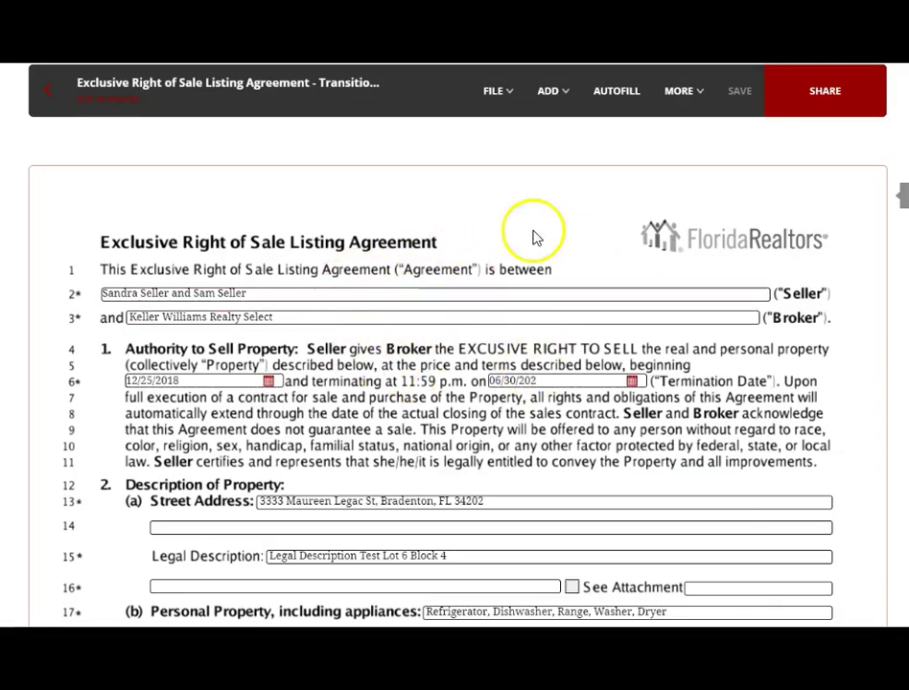
pyautogui.click(560, 96)
pyautogui.moveTo(524, 137)
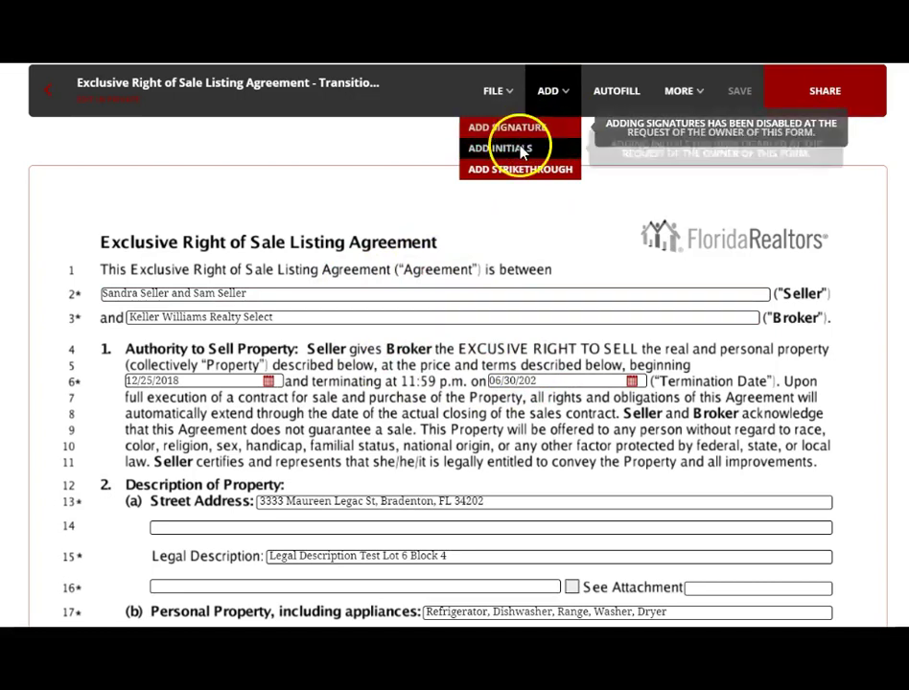
pyautogui.click(45, 96)
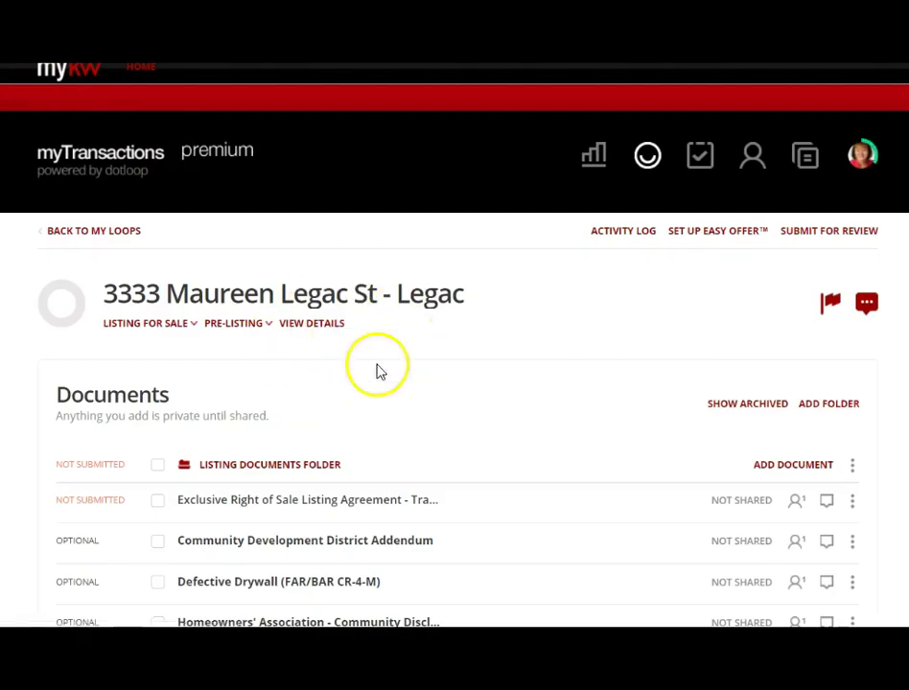
# Step: Select the Exclusive Right of Sale Listing Agreement, Community Development District Addendum and Defective Drywall documents and review their sharing options without sharing
pyautogui.scroll(-3, 650, 303)
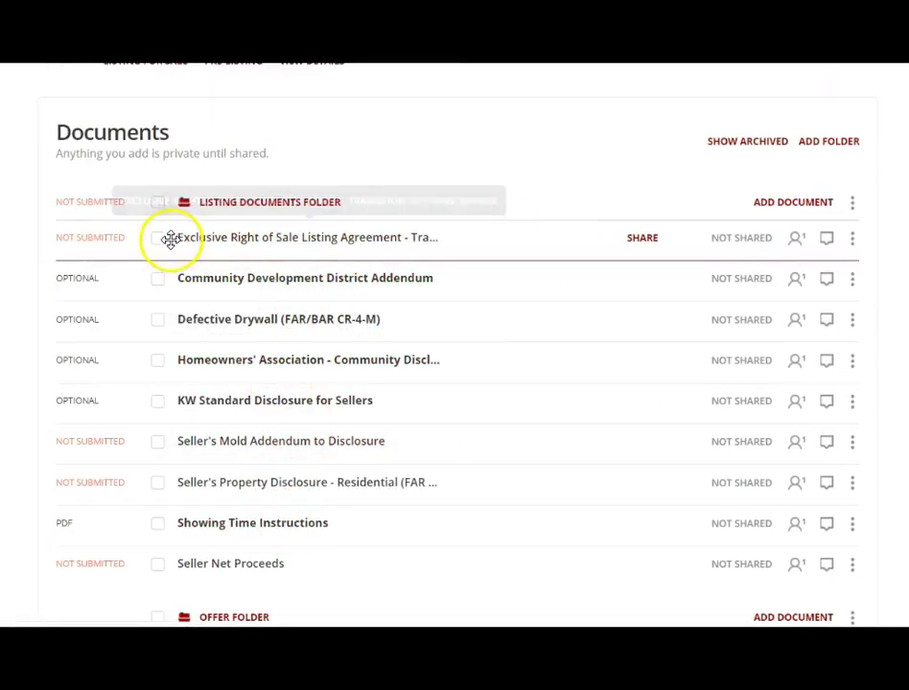
pyautogui.click(156, 280)
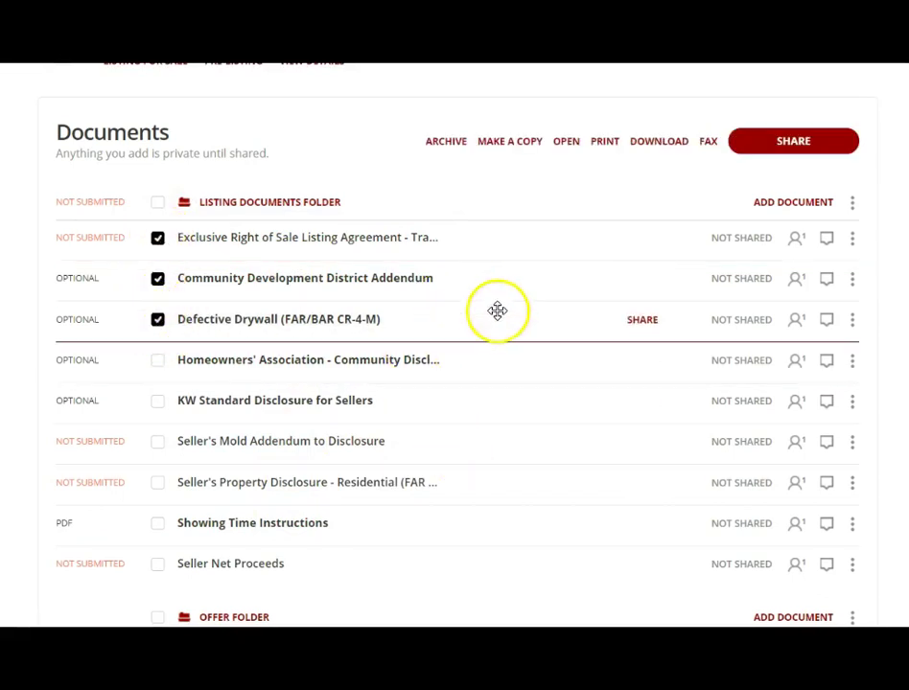
pyautogui.click(787, 145)
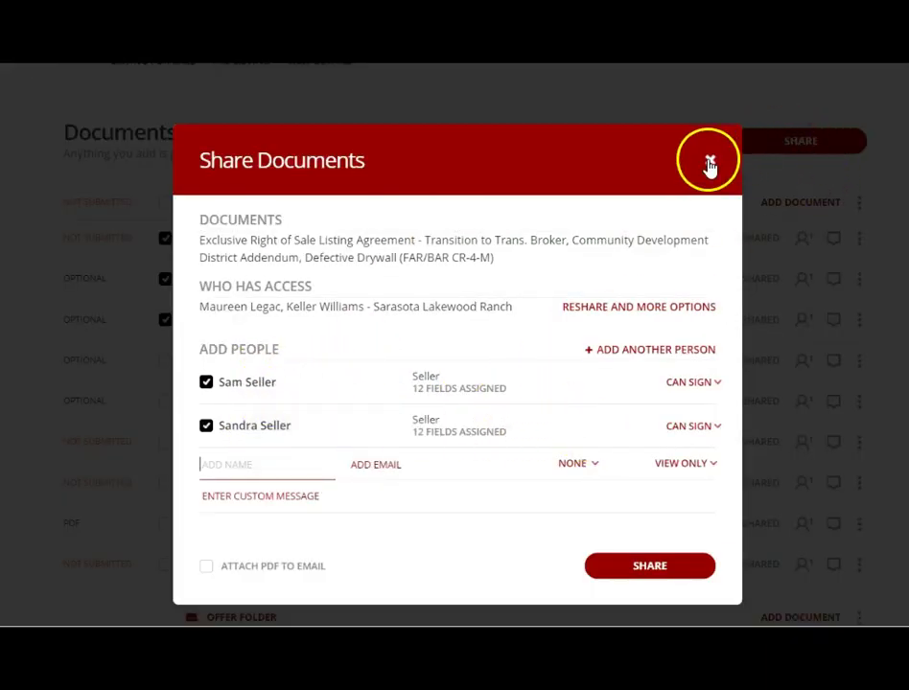
pyautogui.click(709, 163)
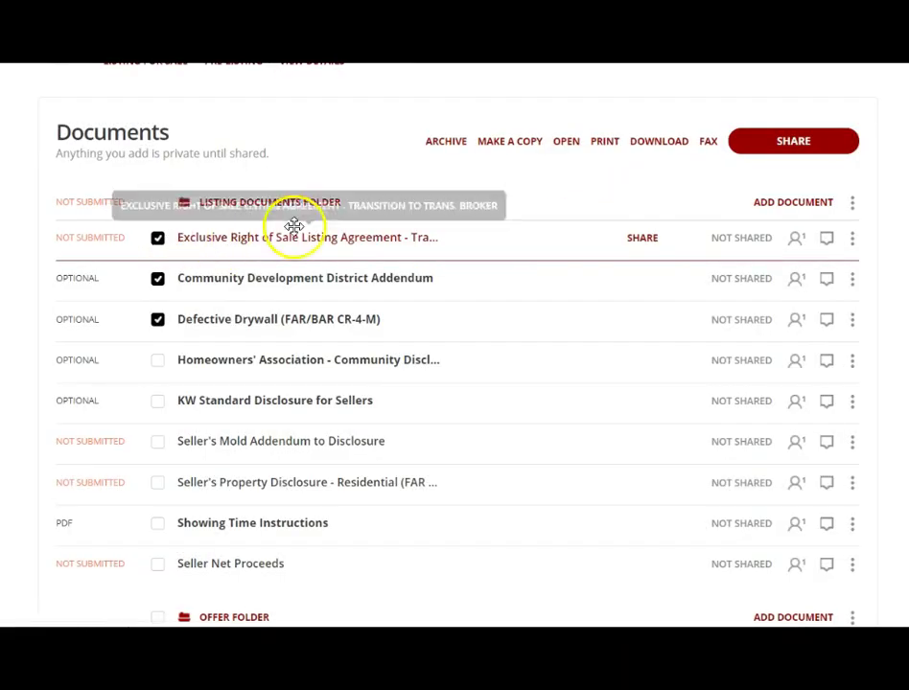
# Step: Start downloading the three selected documents as one PDF and cancel saving the file
pyautogui.click(654, 145)
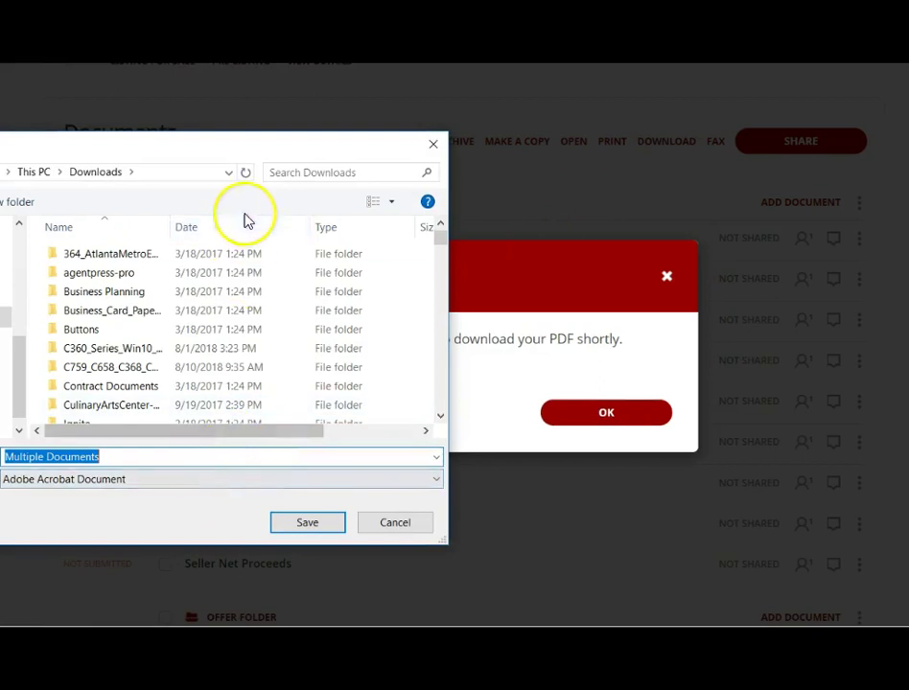
pyautogui.click(432, 145)
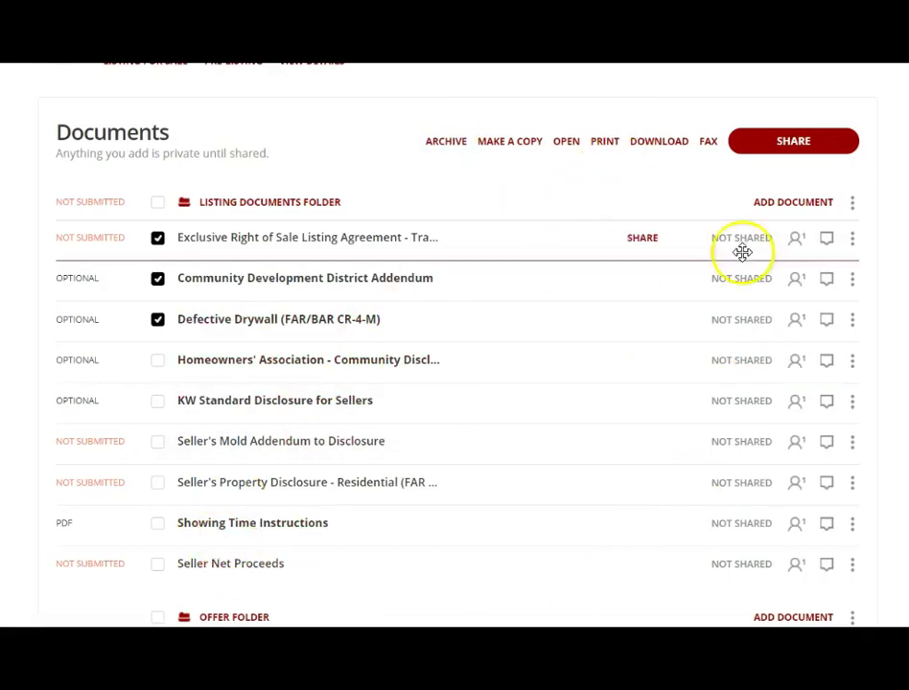
# Step: Review the ways to add a document to the Listing Documents folder, and close the options
pyautogui.click(767, 206)
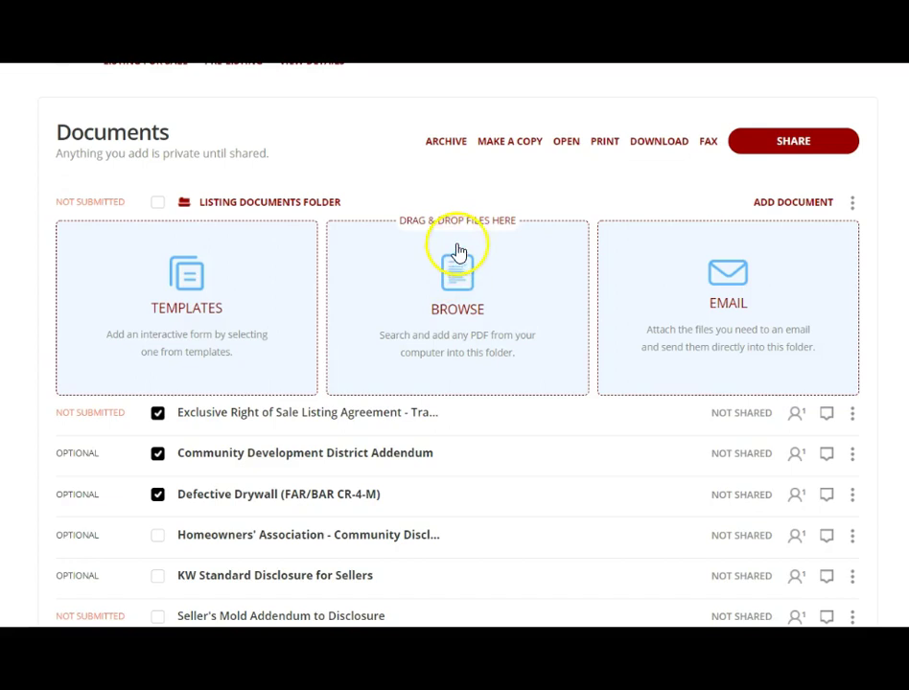
pyautogui.click(777, 213)
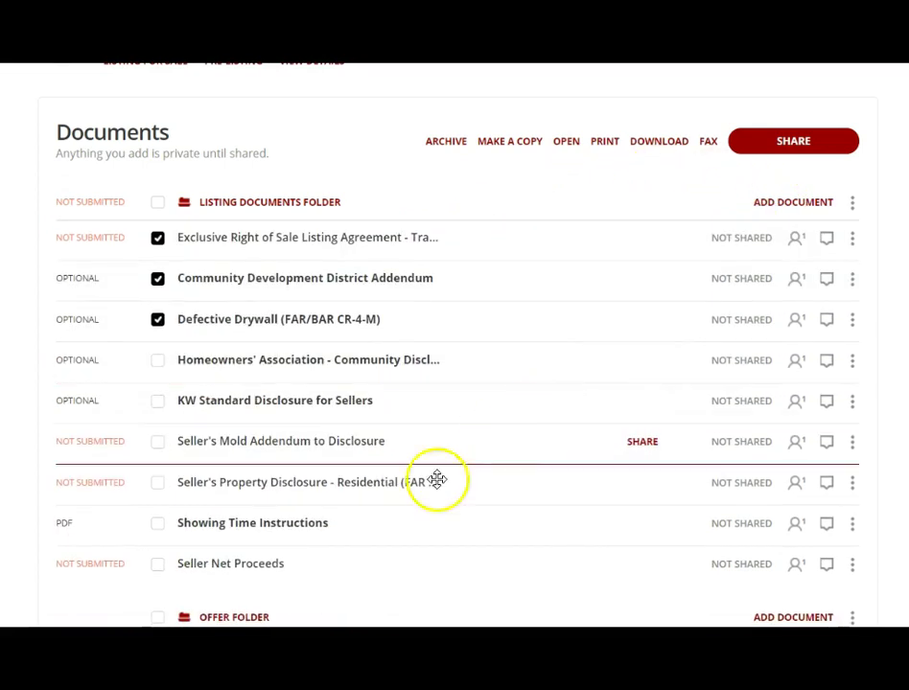
pyautogui.moveTo(484, 489); pyautogui.dragTo(562, 357)
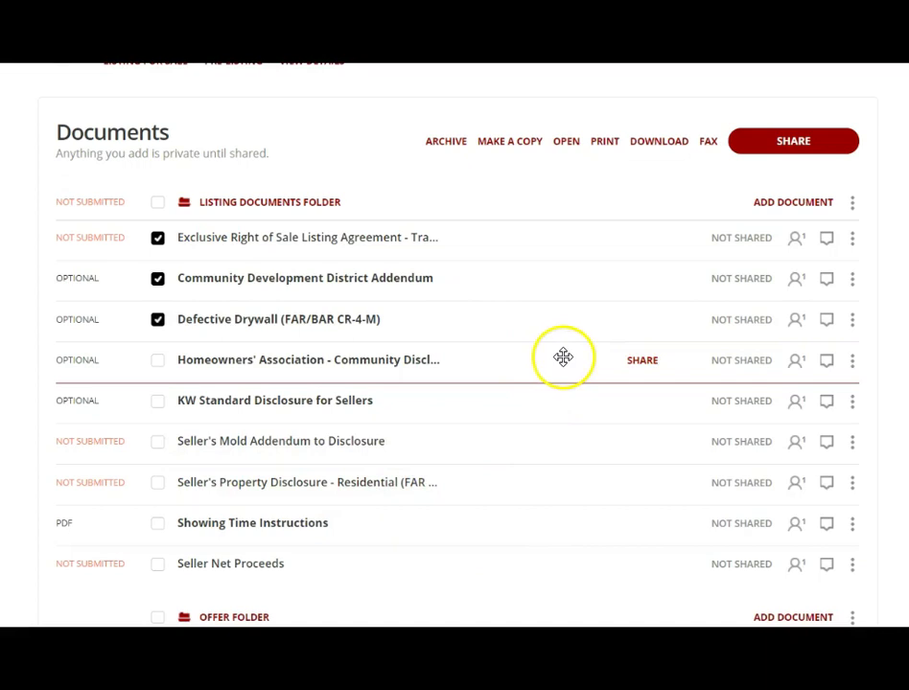
pyautogui.moveTo(566, 354); pyautogui.dragTo(689, 514)
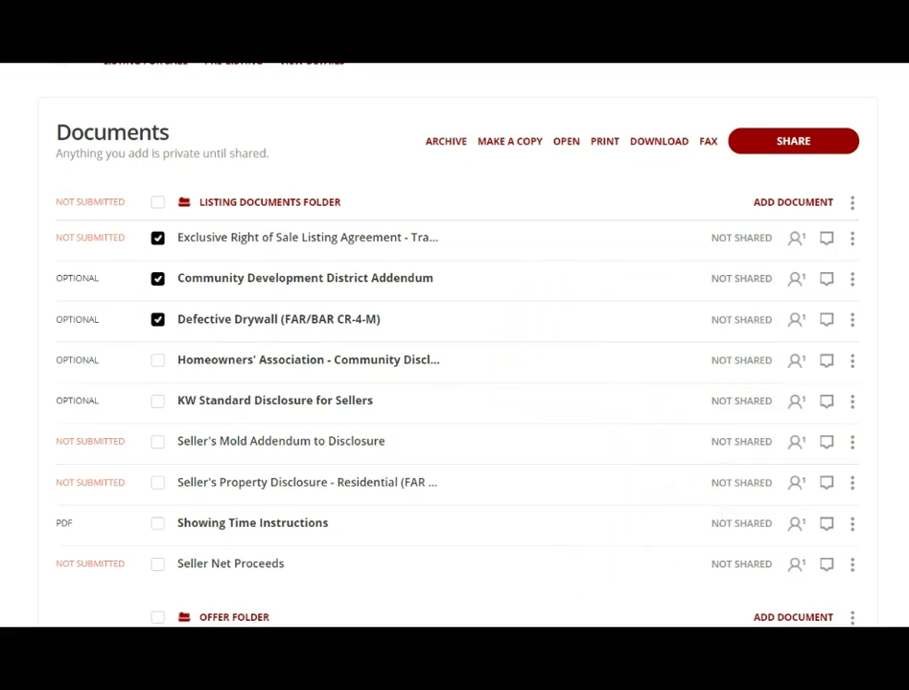